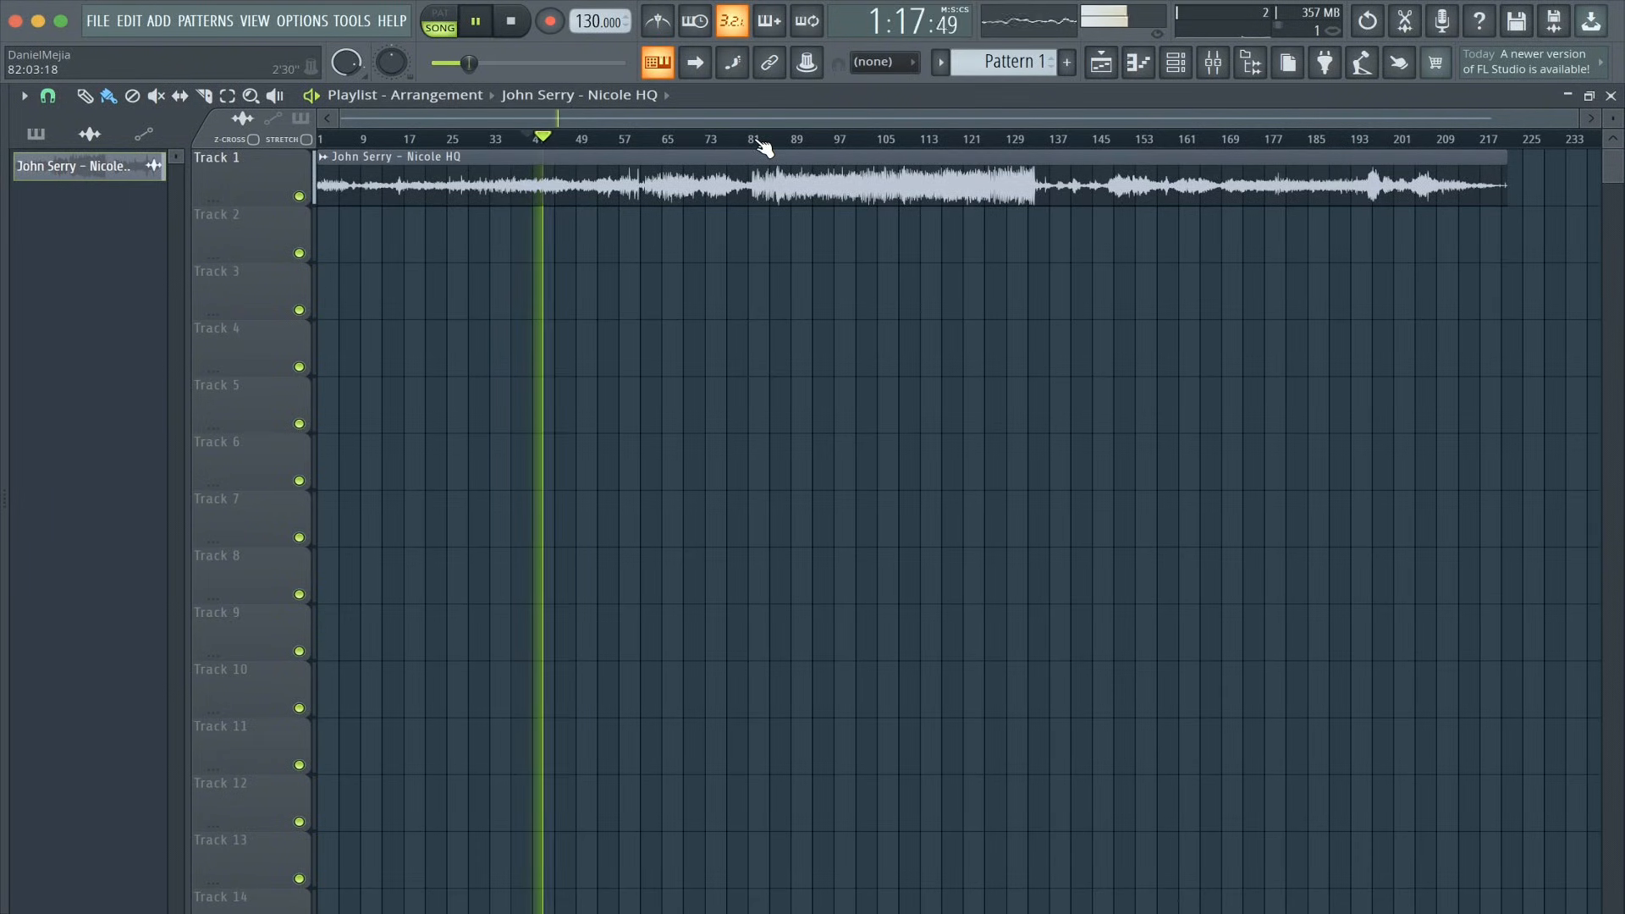
- Play the original sample on Track 1 from about bar 82
left_click(758, 141)
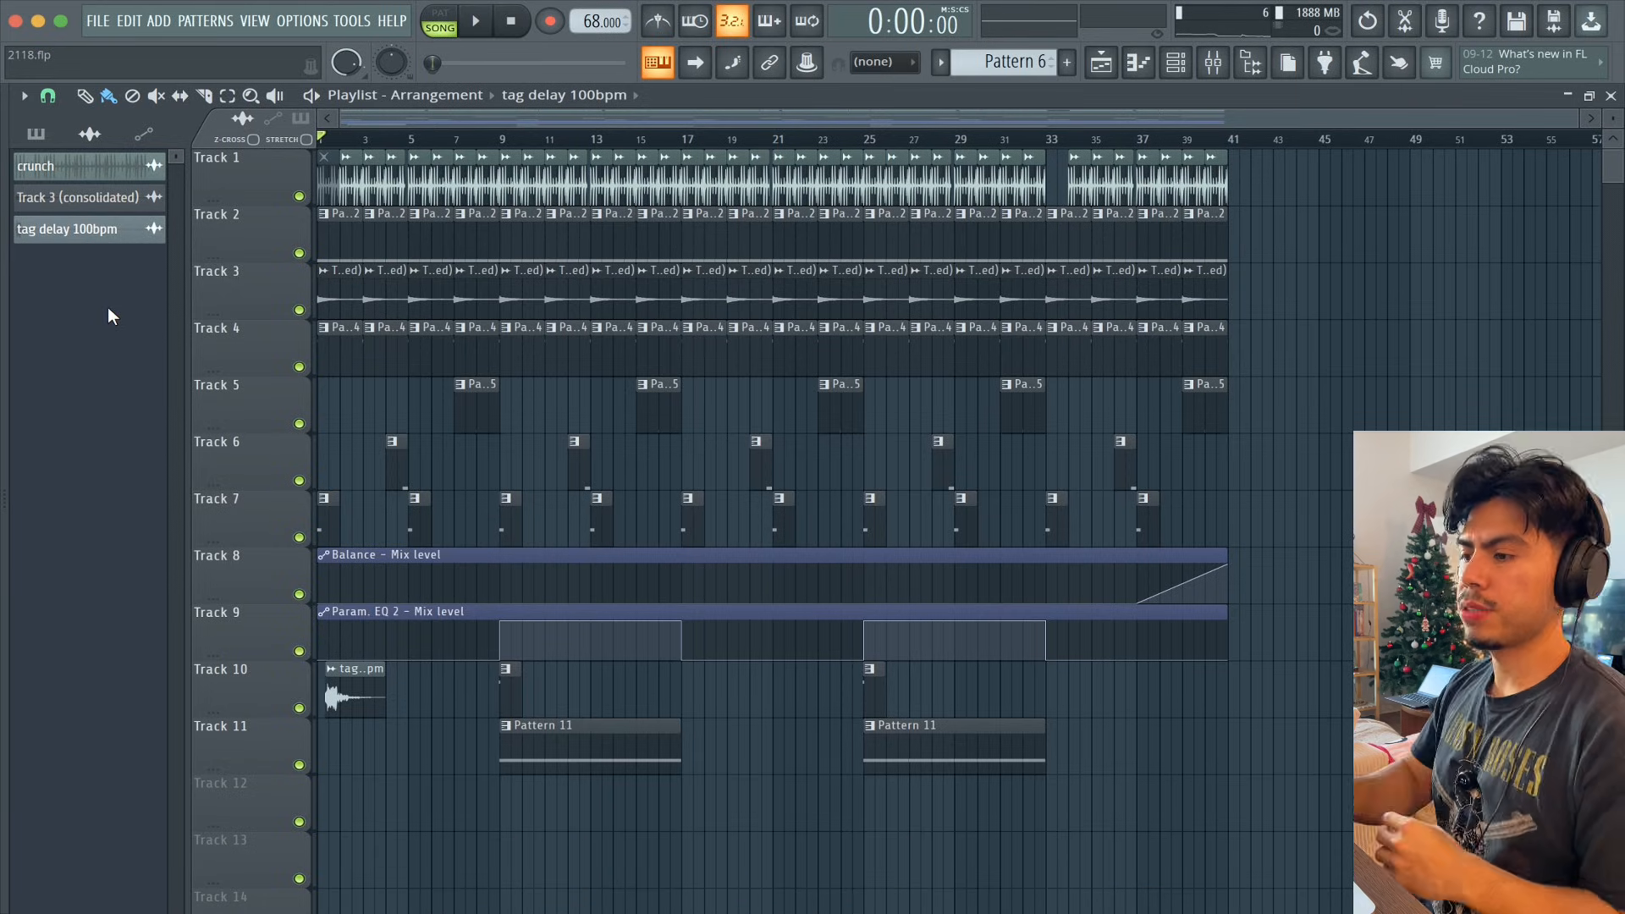
- Open the settings of the crunch #2 clip on Track 13 and audition its waveform
double_click(51, 166)
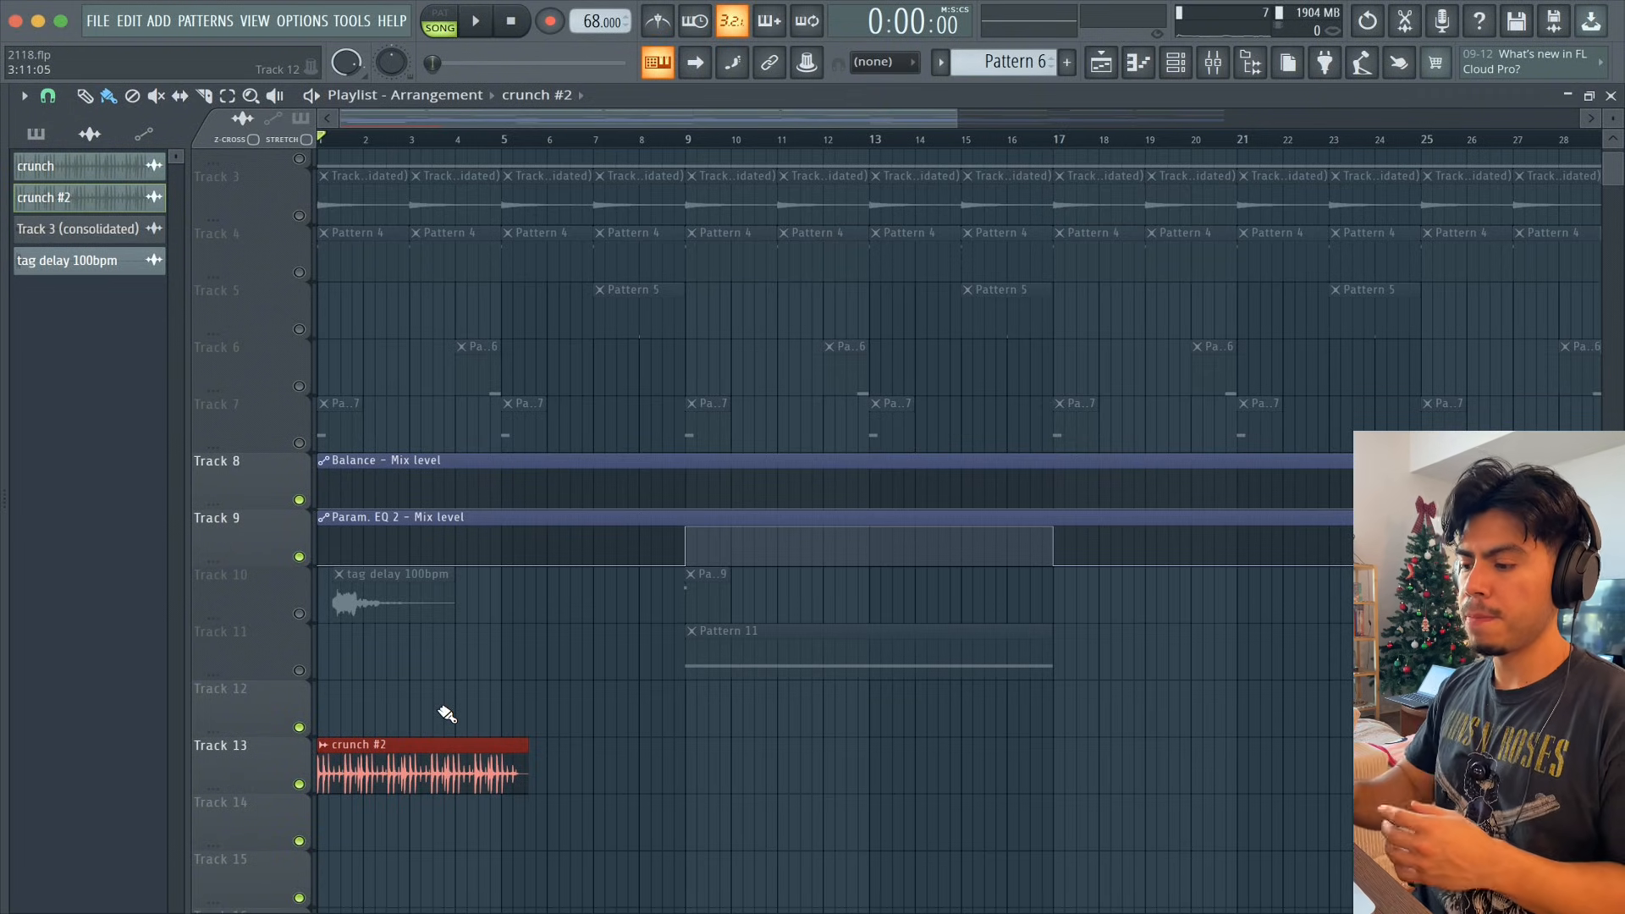
double_click(446, 762)
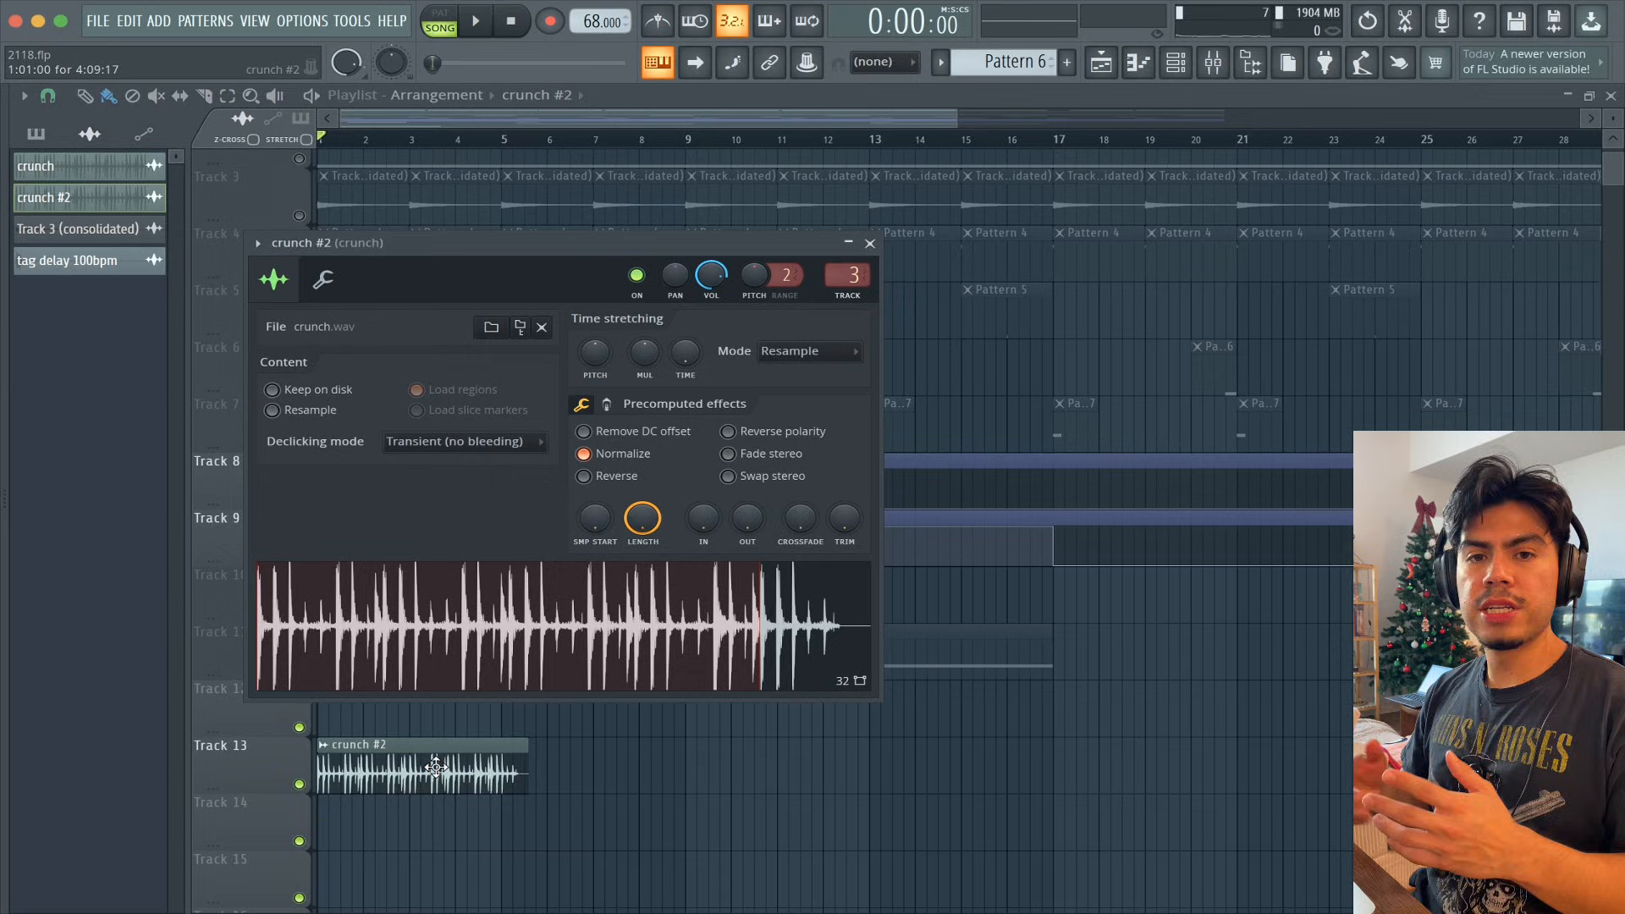
left_click(627, 608)
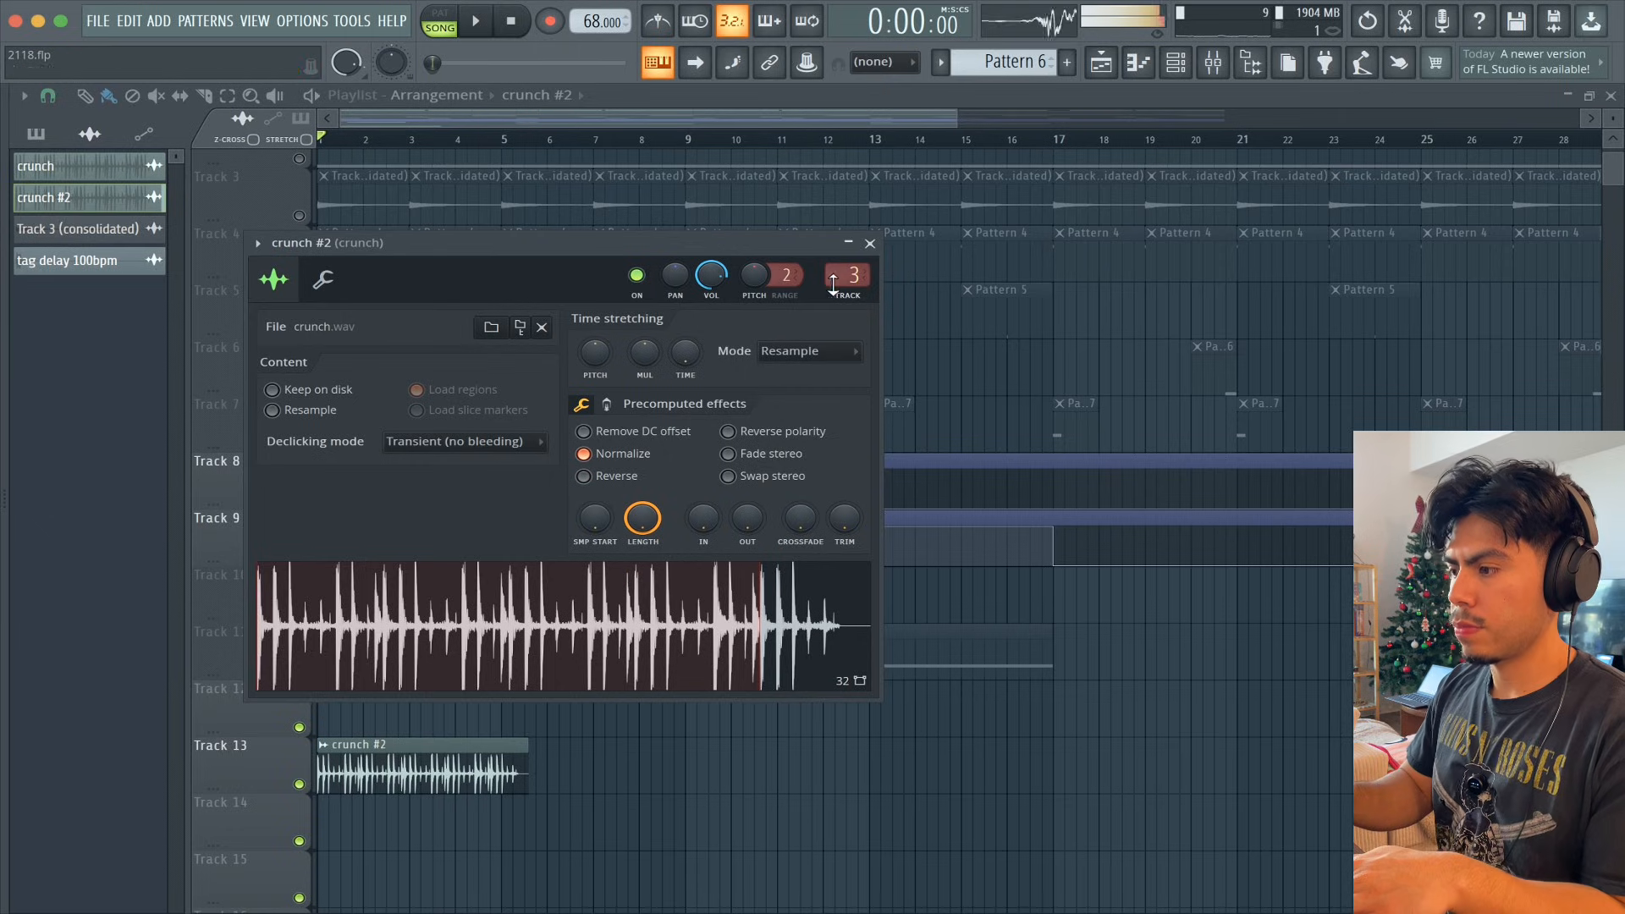
left_click(869, 243)
- Play the crunch drum loop from about bar 2 and inspect its Boost and Clip precomputed effects
scroll(508, 381, "up", 2)
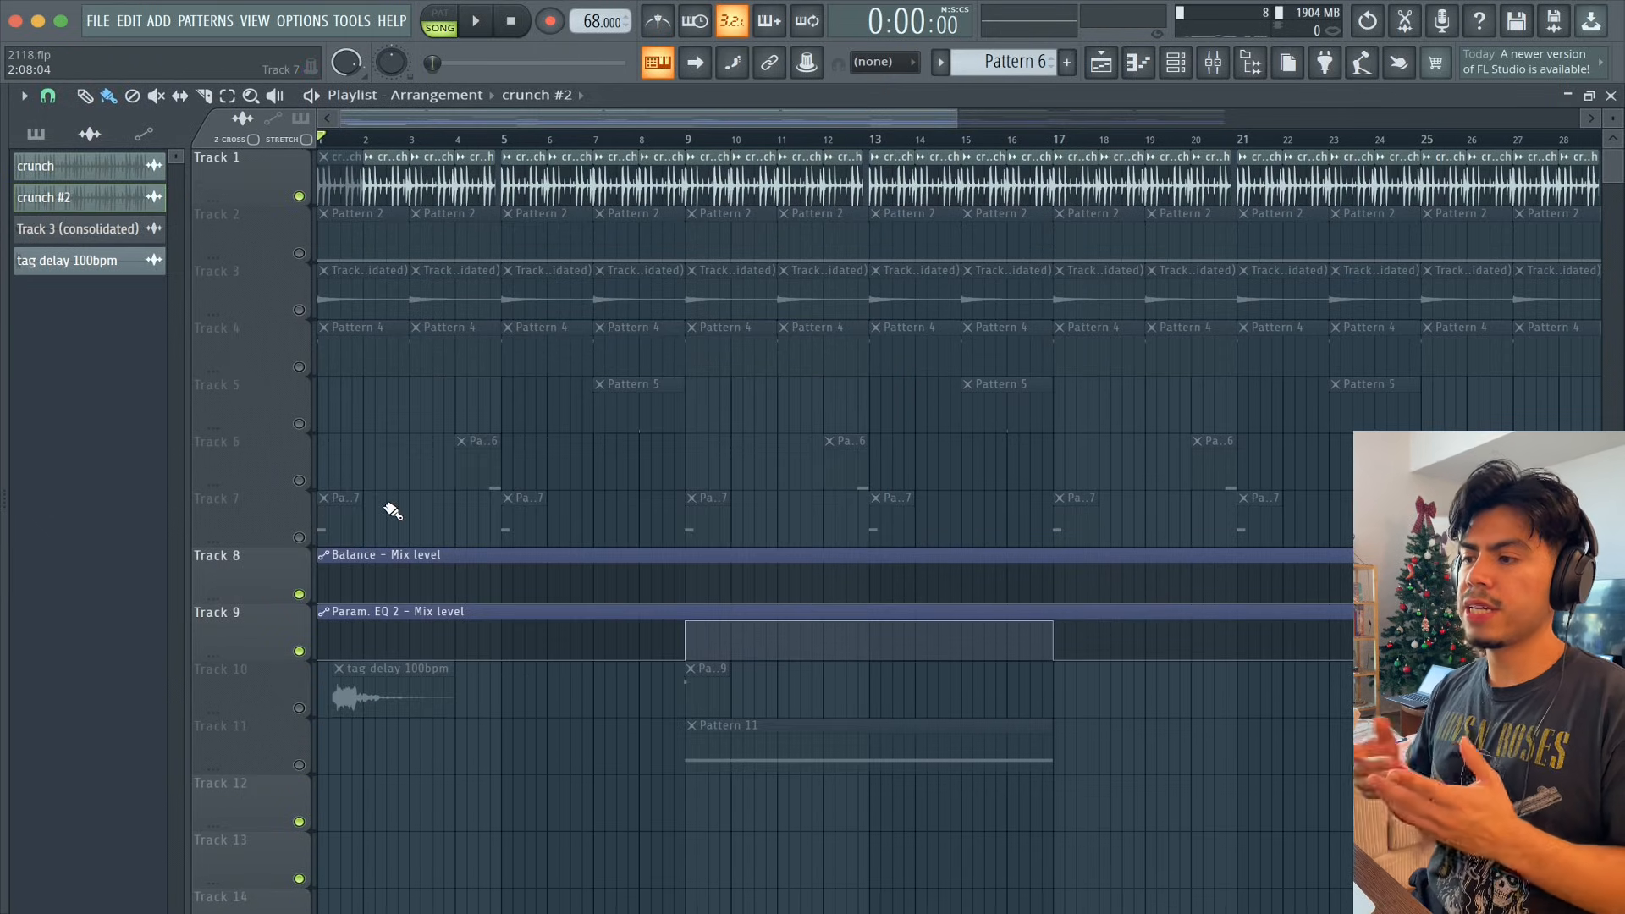
left_click(355, 140)
key("space")
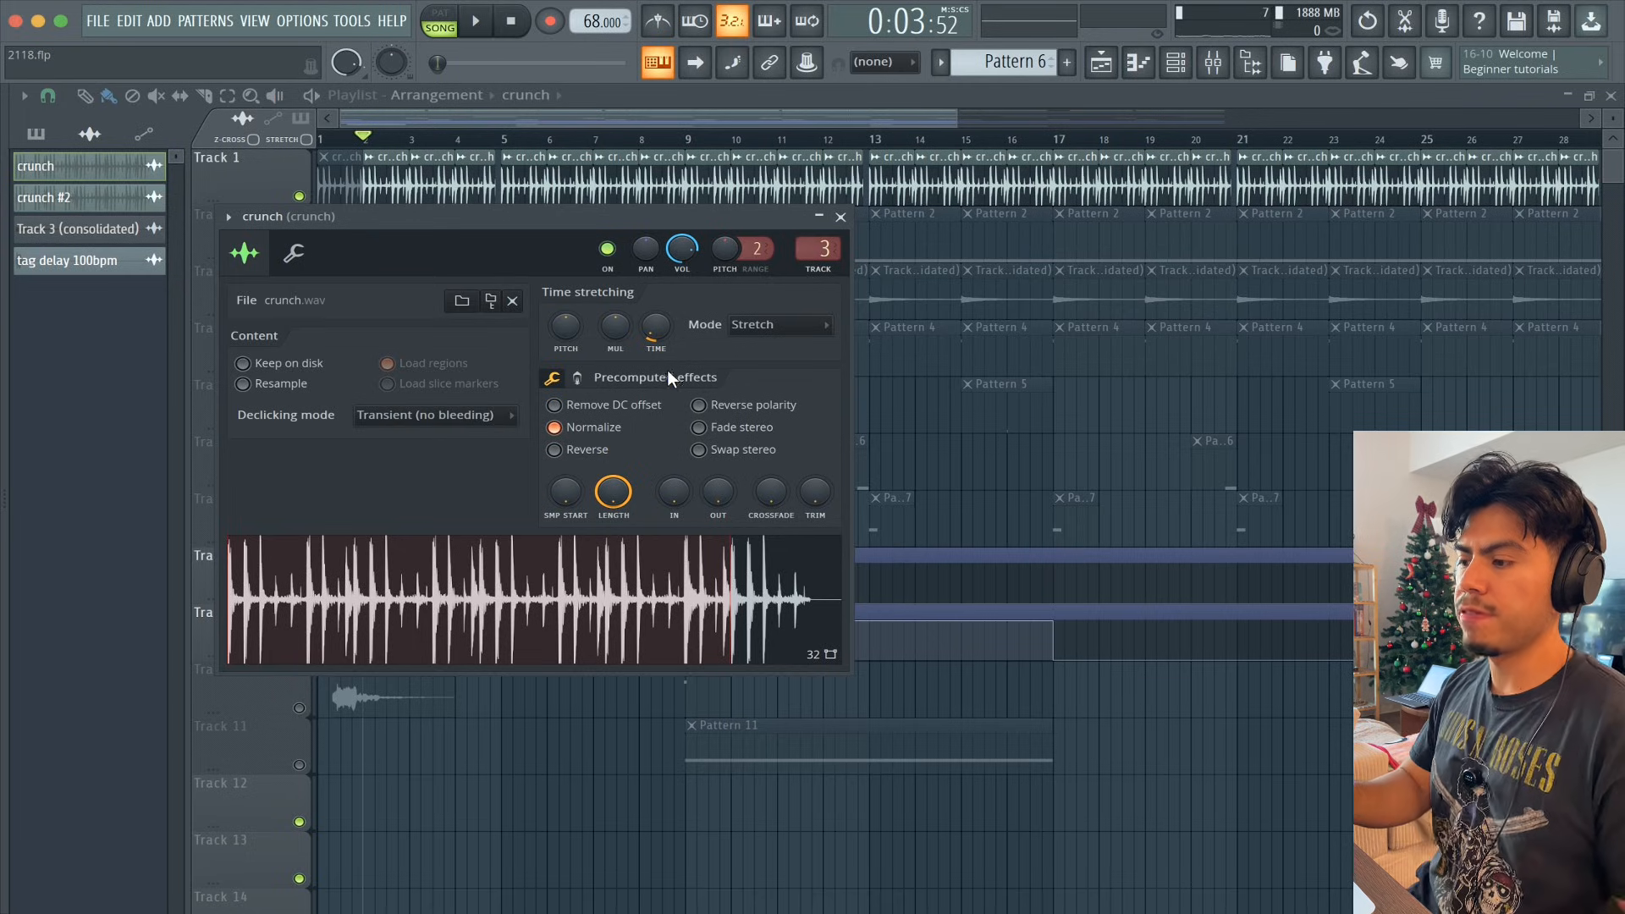
left_click(577, 377)
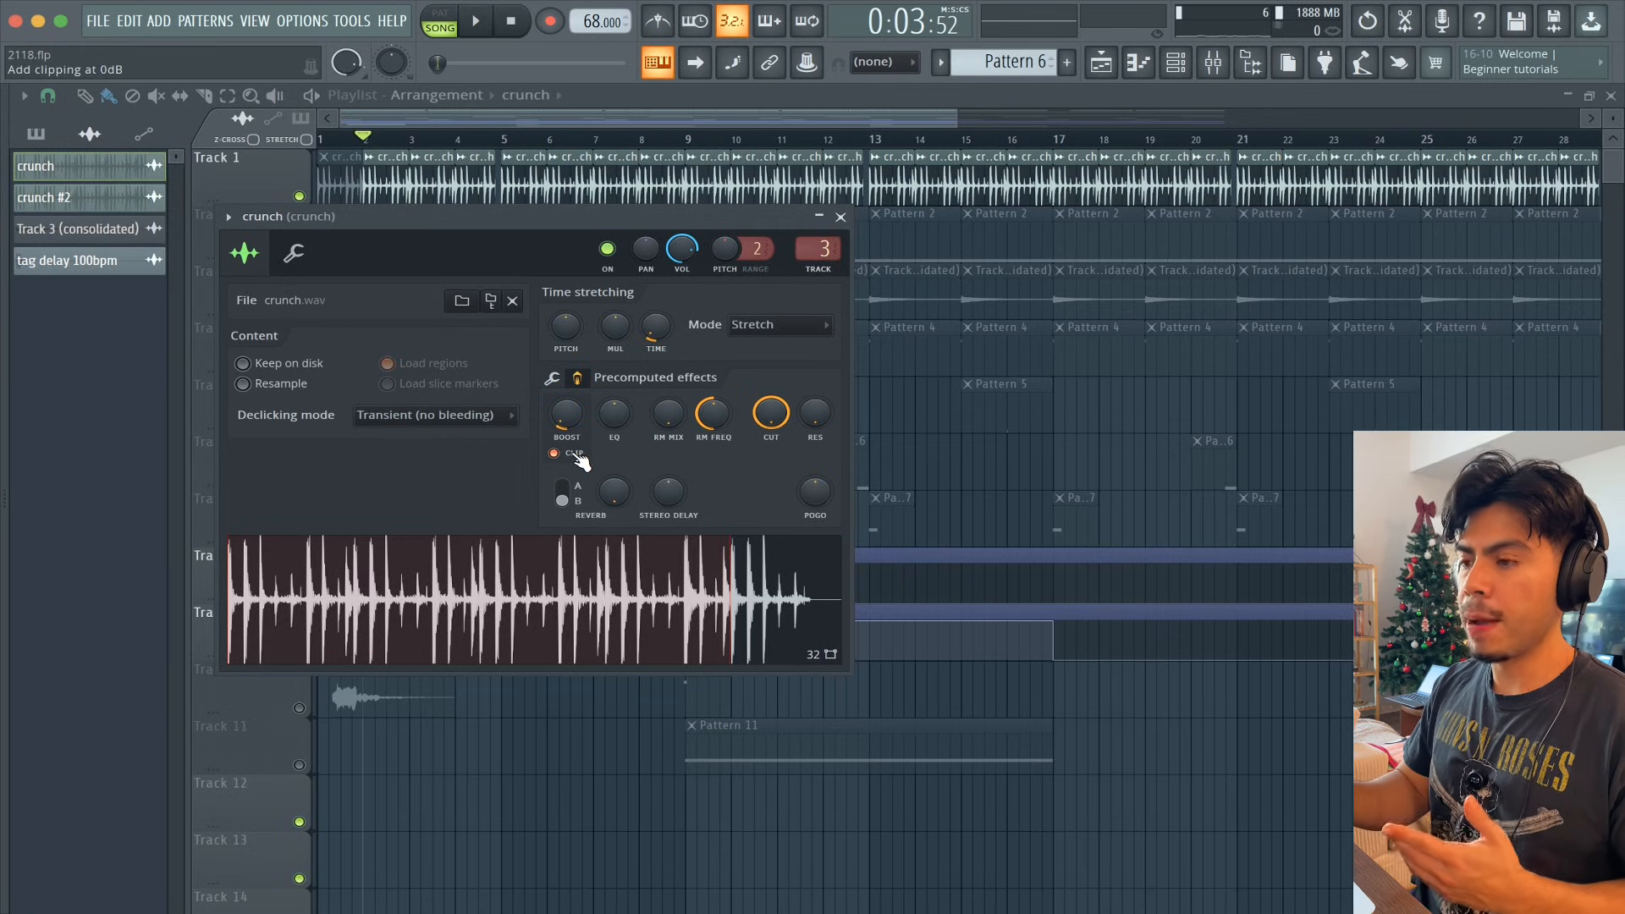
left_click_drag(565, 413, 566, 418)
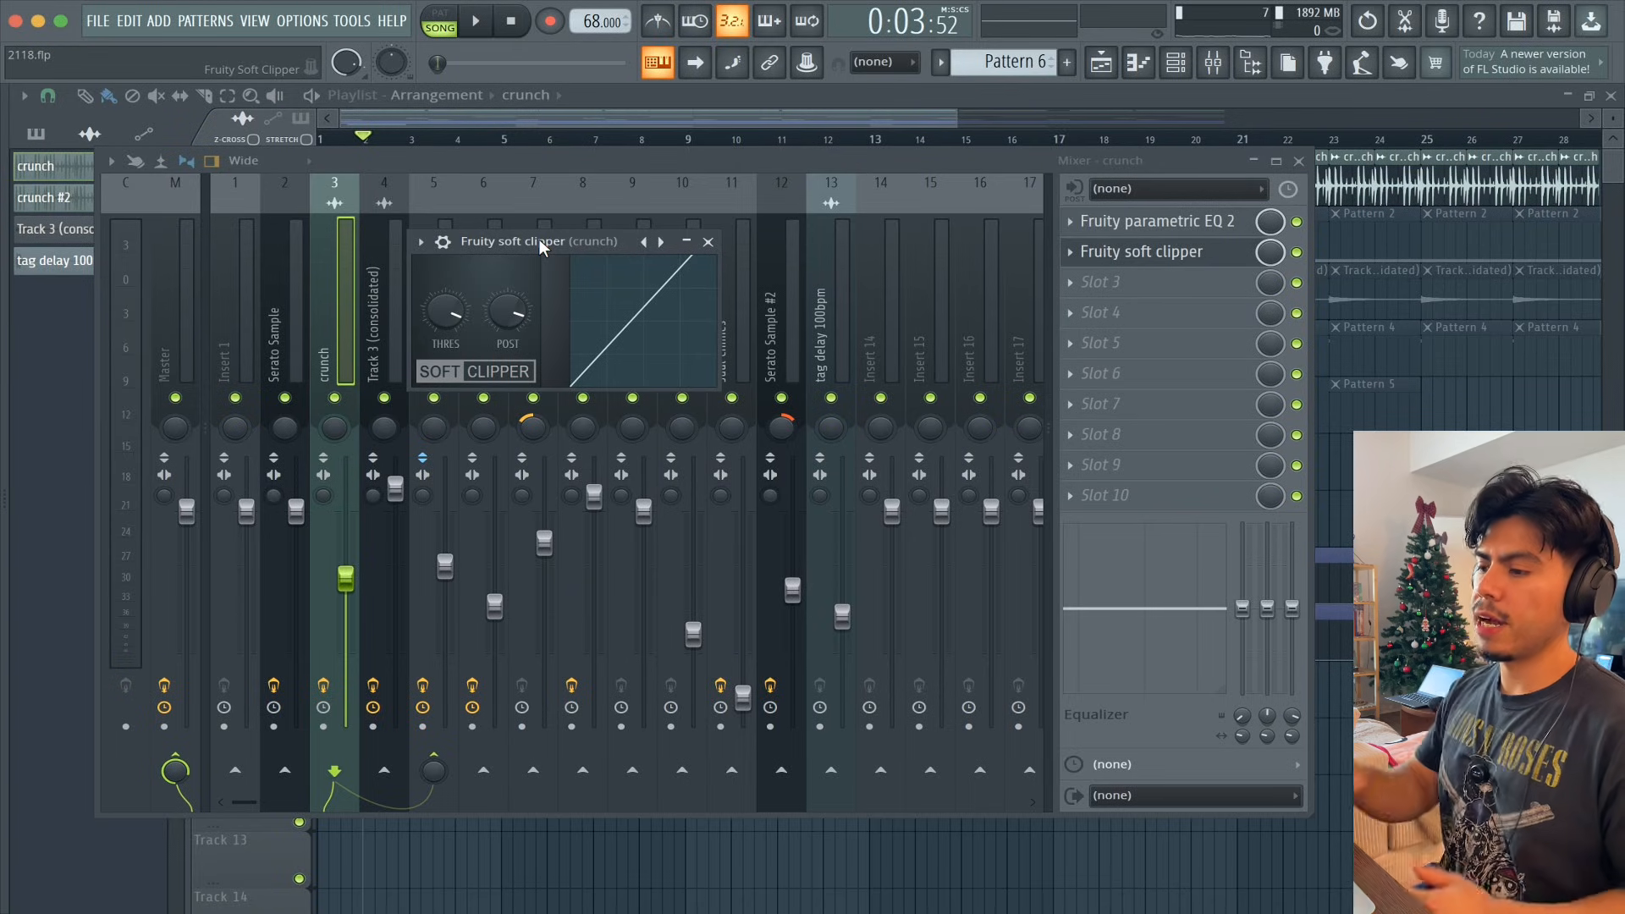
- Compare the crunch drums with Fruity parametric EQ 2 and Fruity soft clipper bypassed and enabled
left_click(1142, 251)
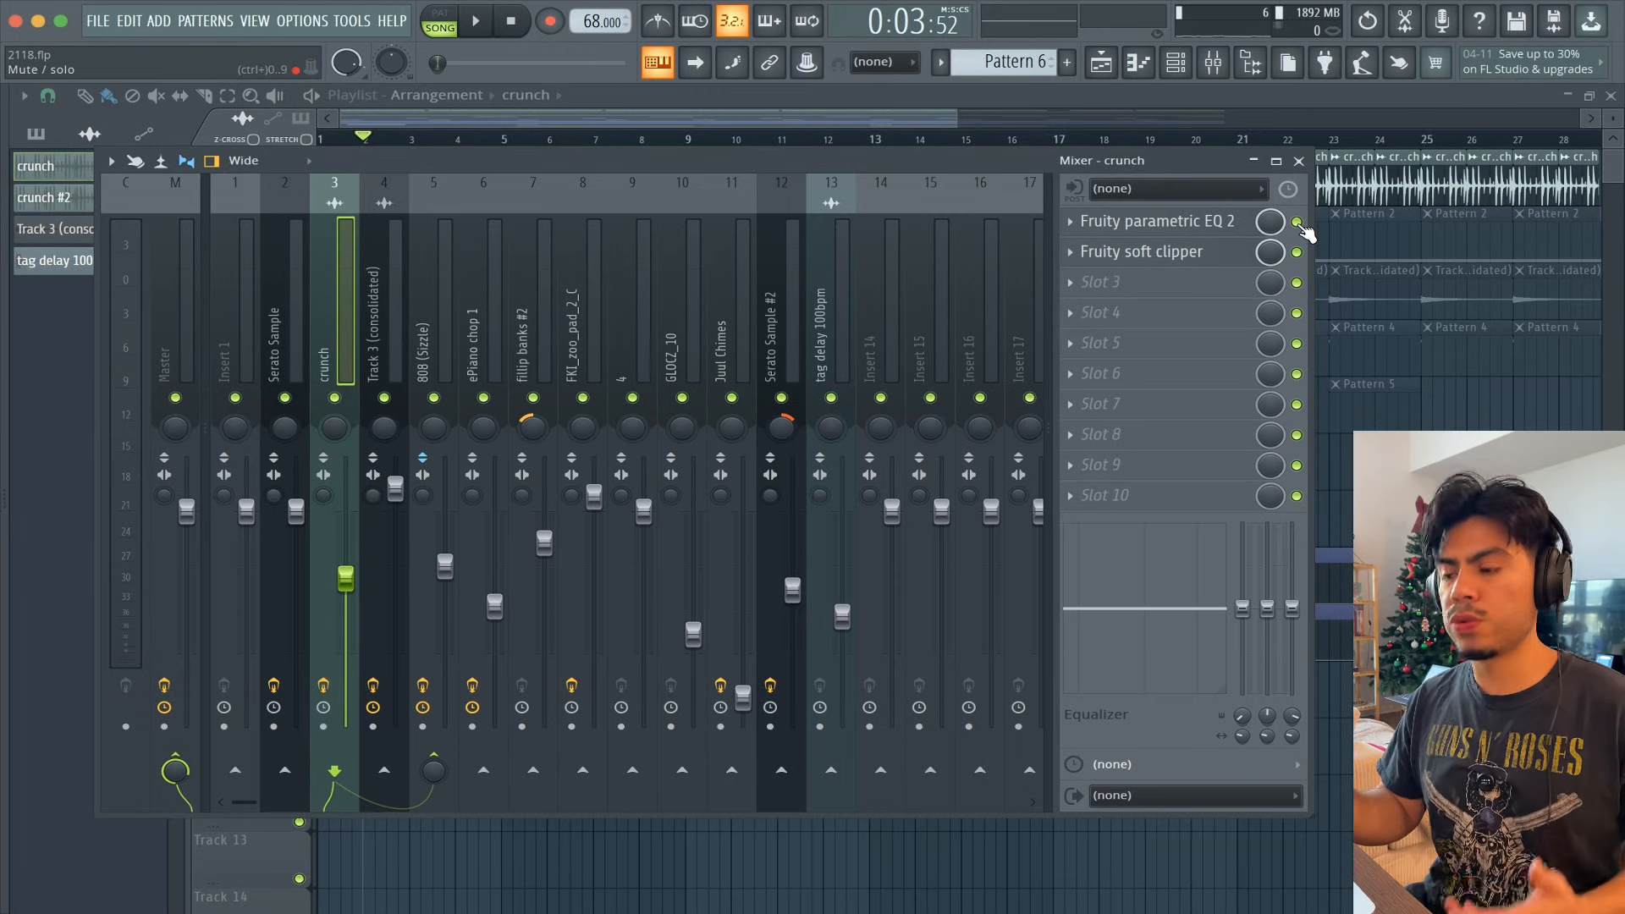
left_click(1297, 223)
key("space")
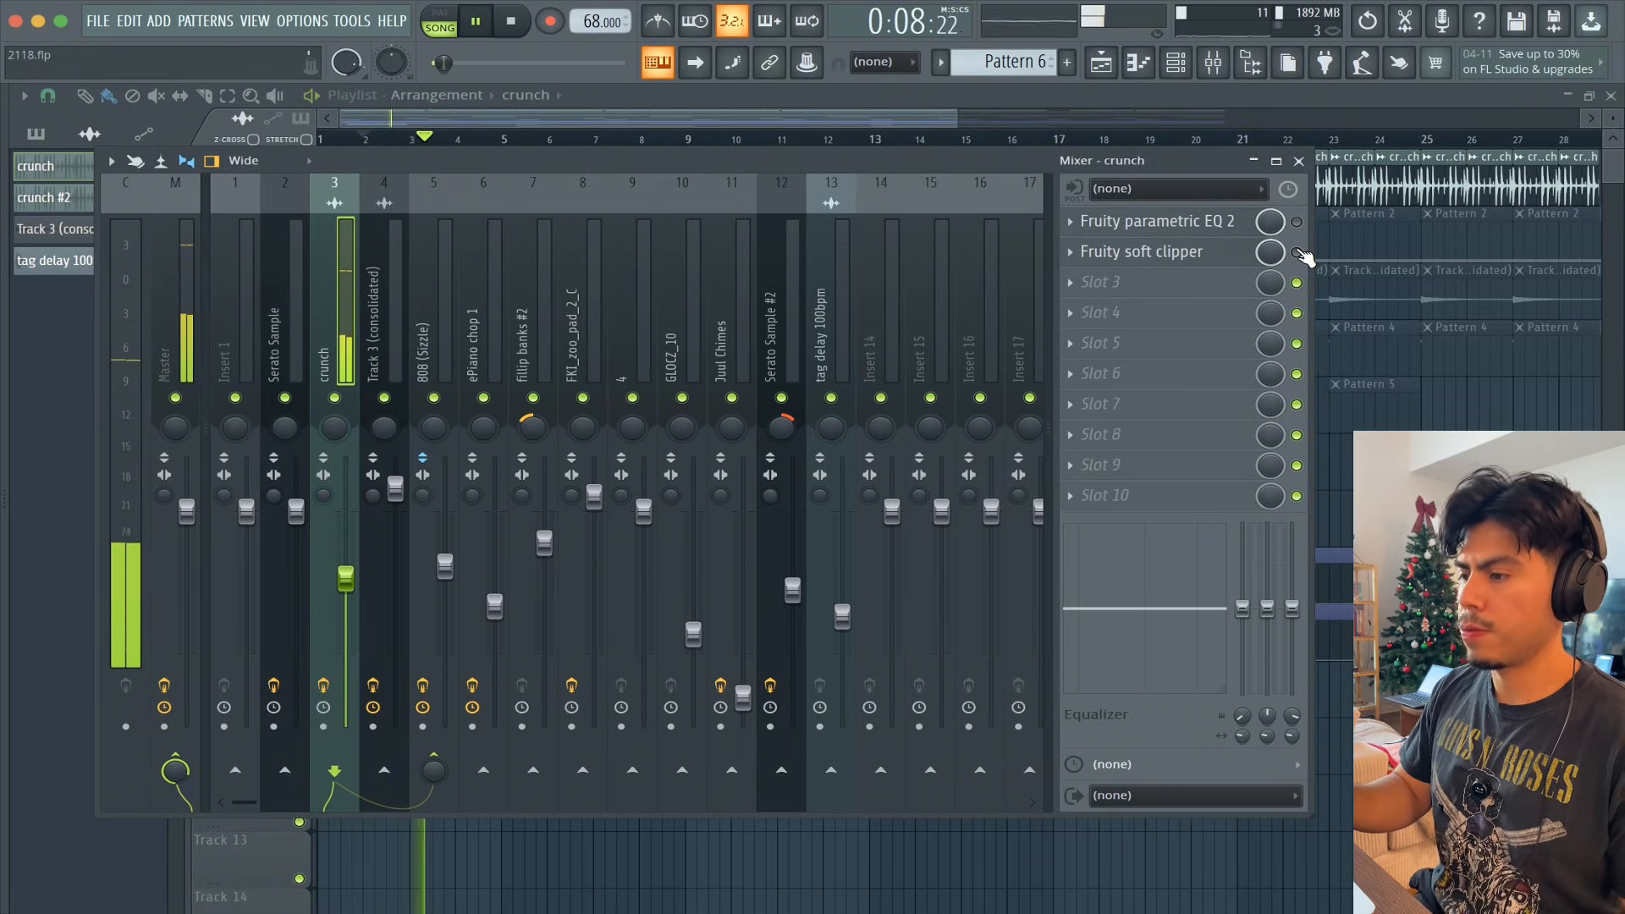
key("space")
left_click(1297, 252)
key("space")
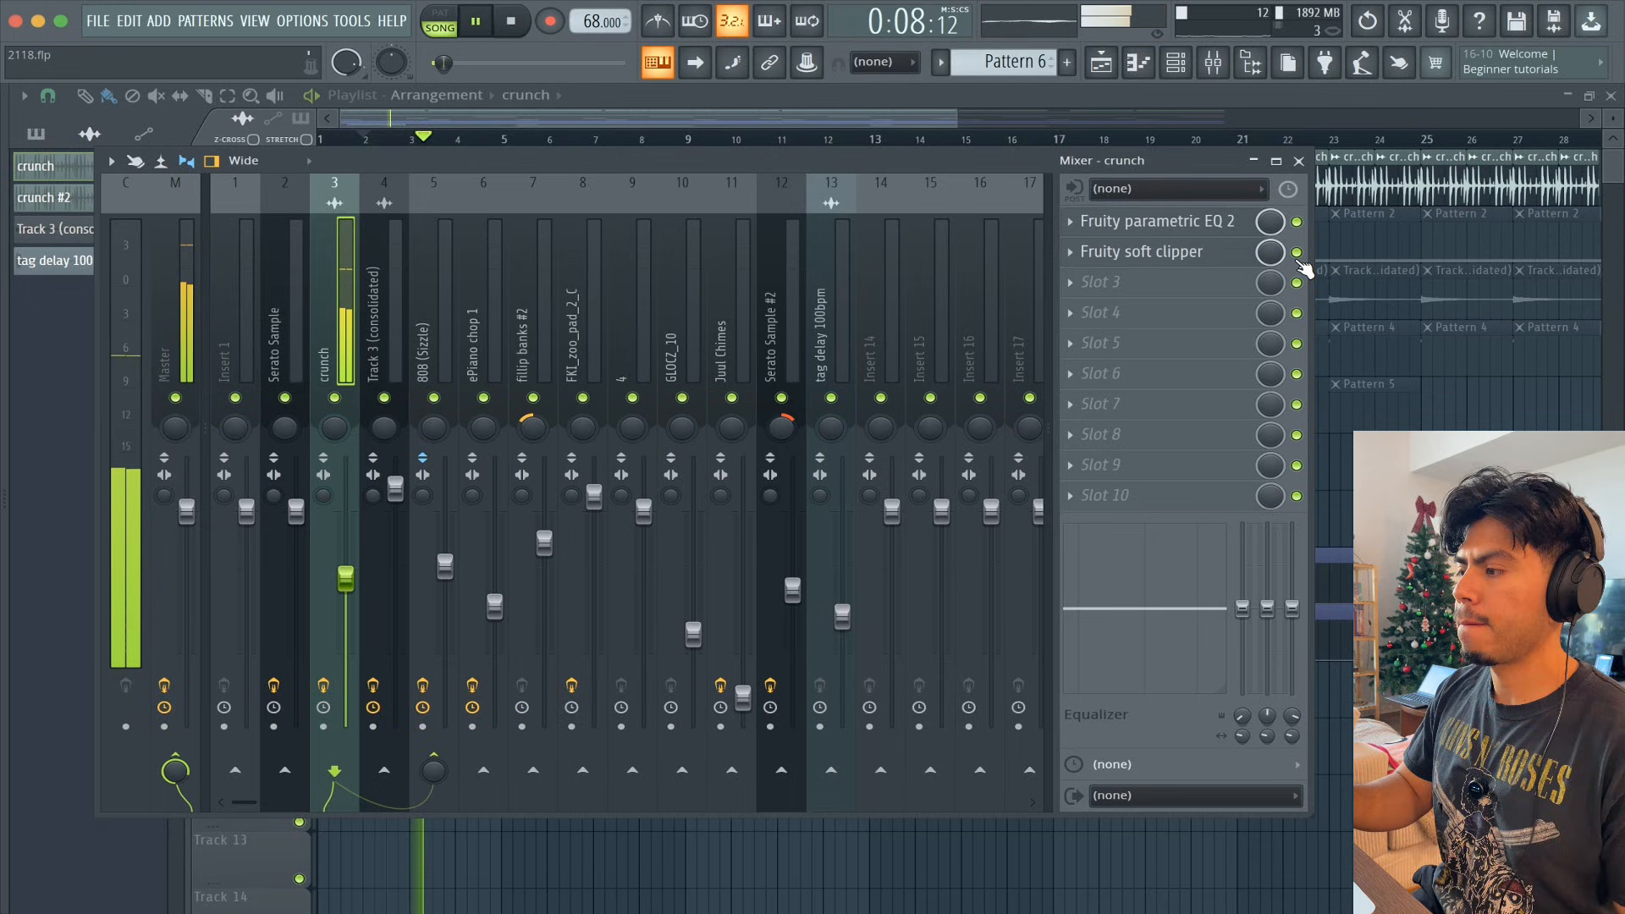
key("space")
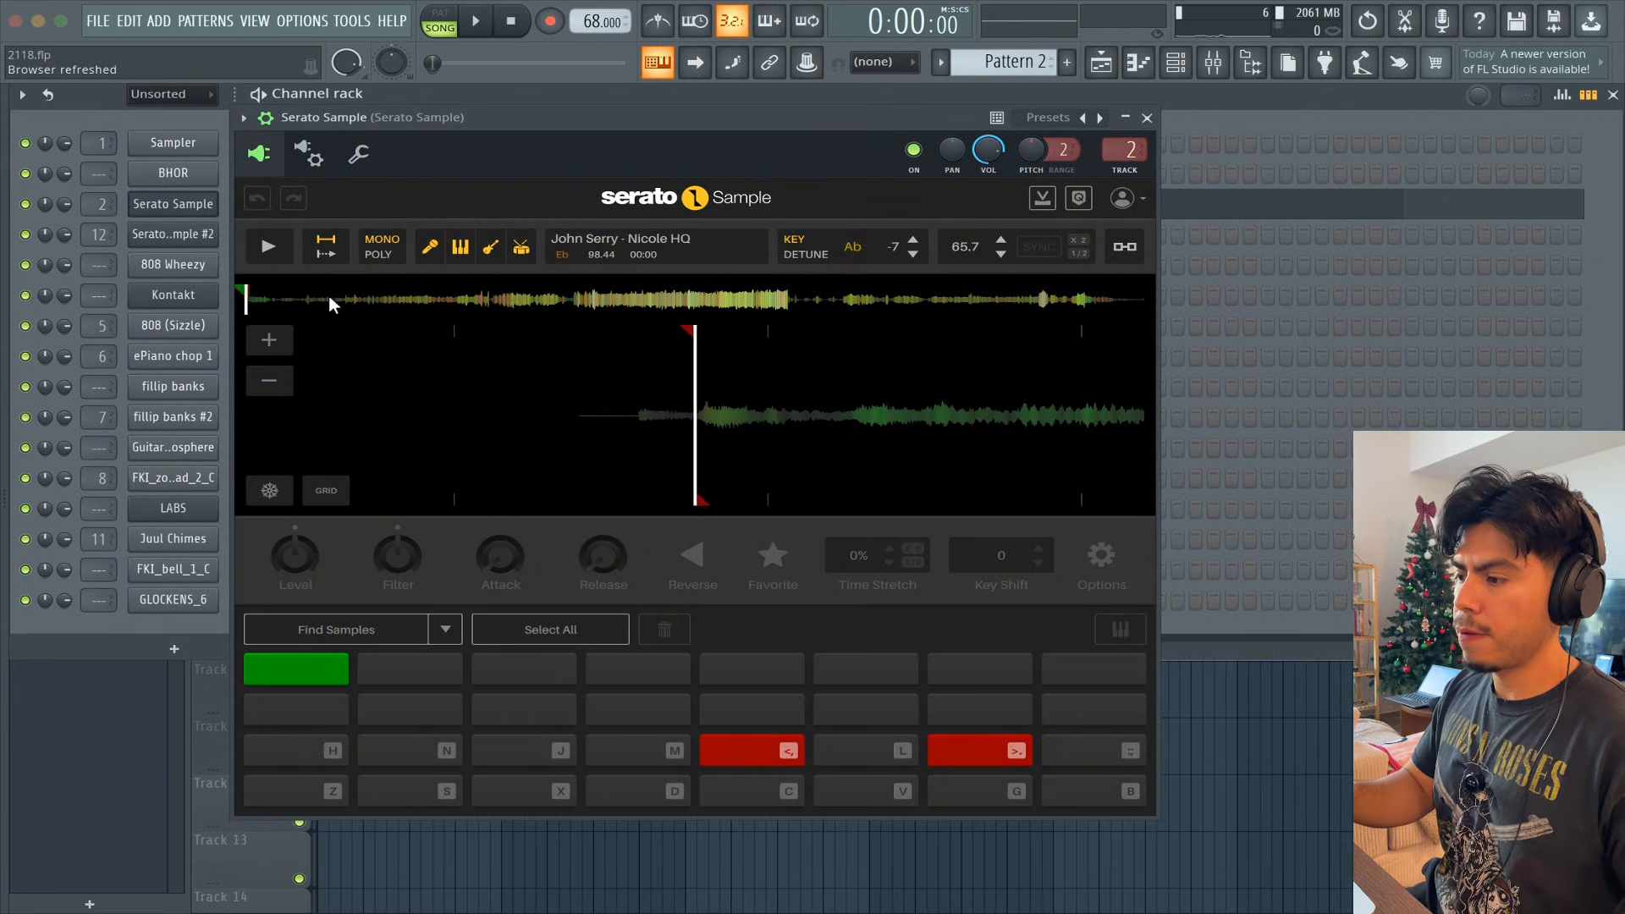
- Audition the Serato Sample chop and its Pattern 2 notes alone, and with the drums from bar 3
left_click(271, 246)
mouse_move(279, 392)
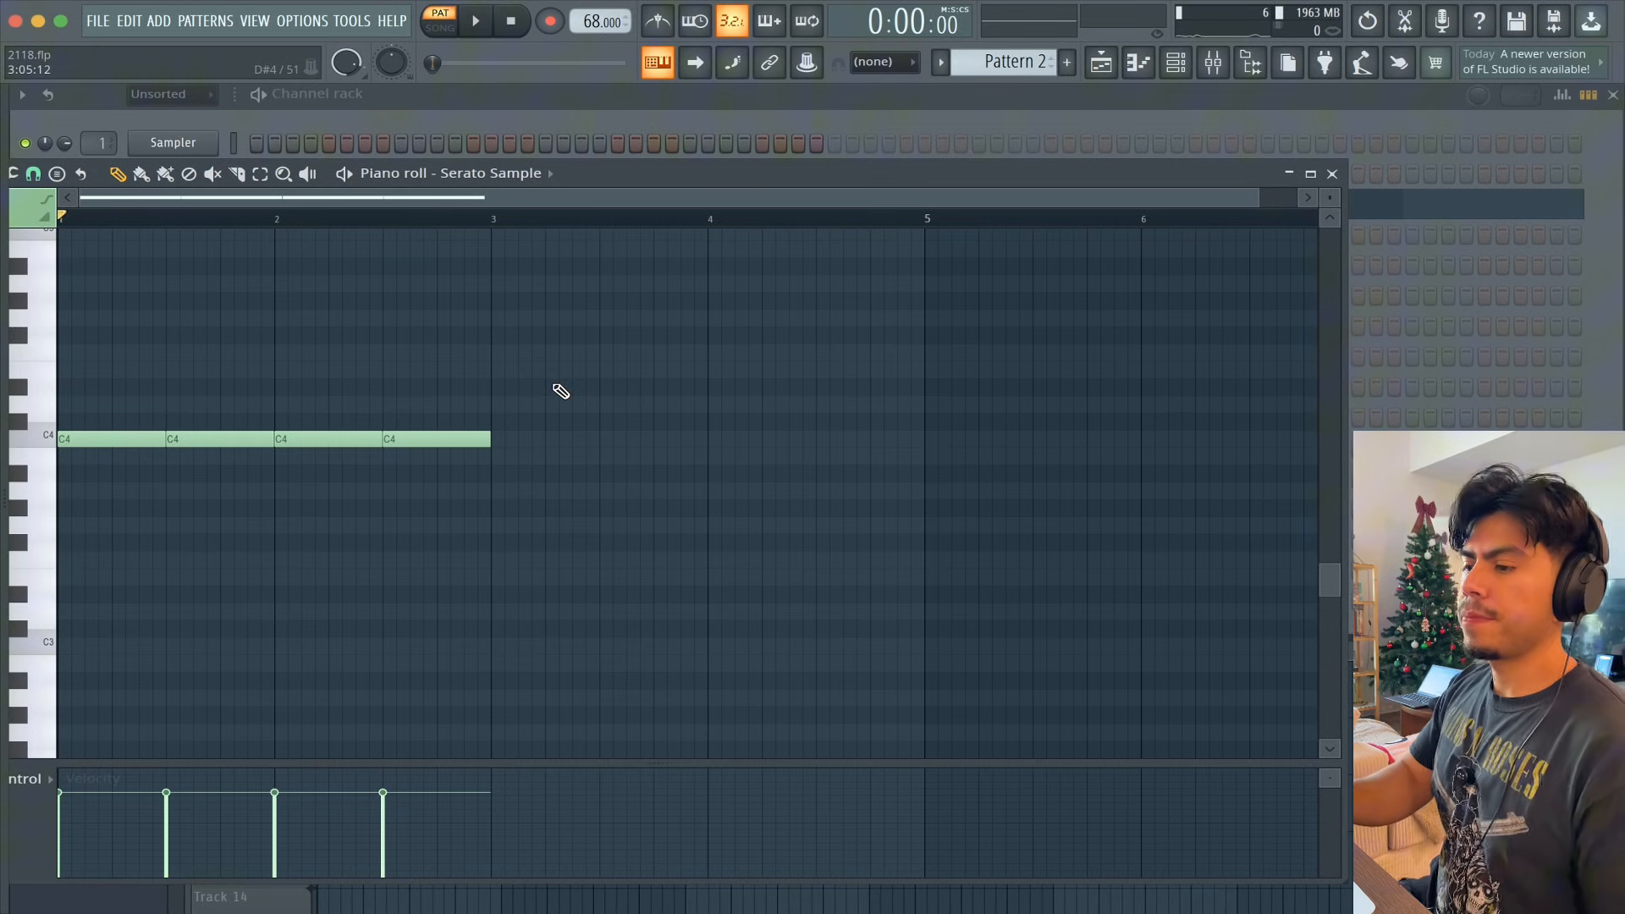
key("space")
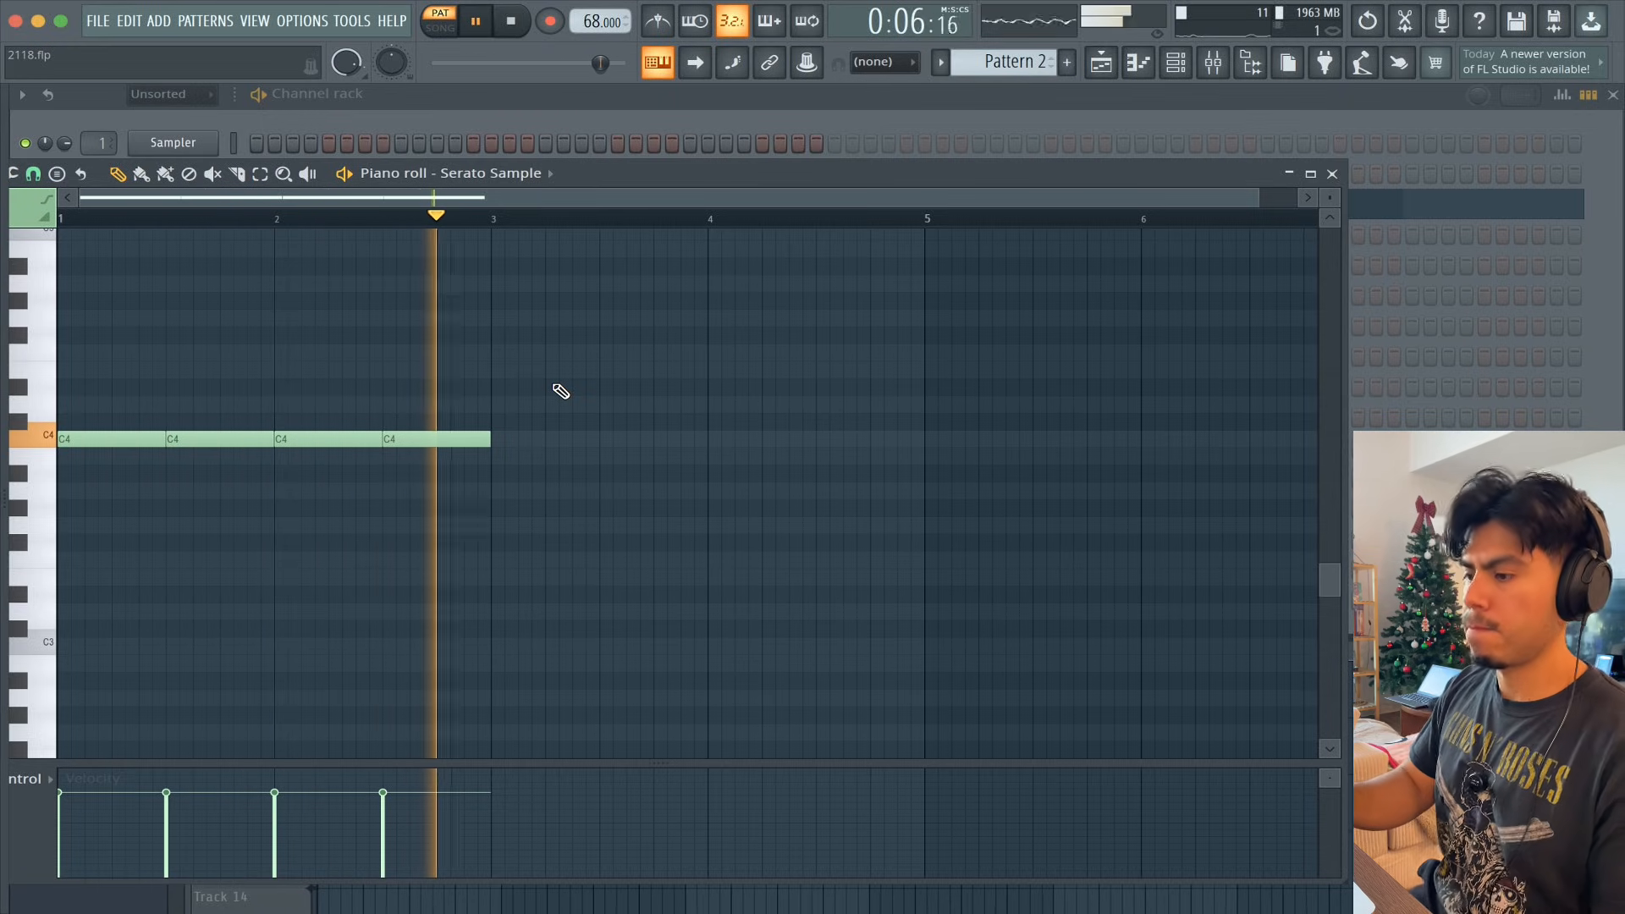
key("space")
left_click(1332, 174)
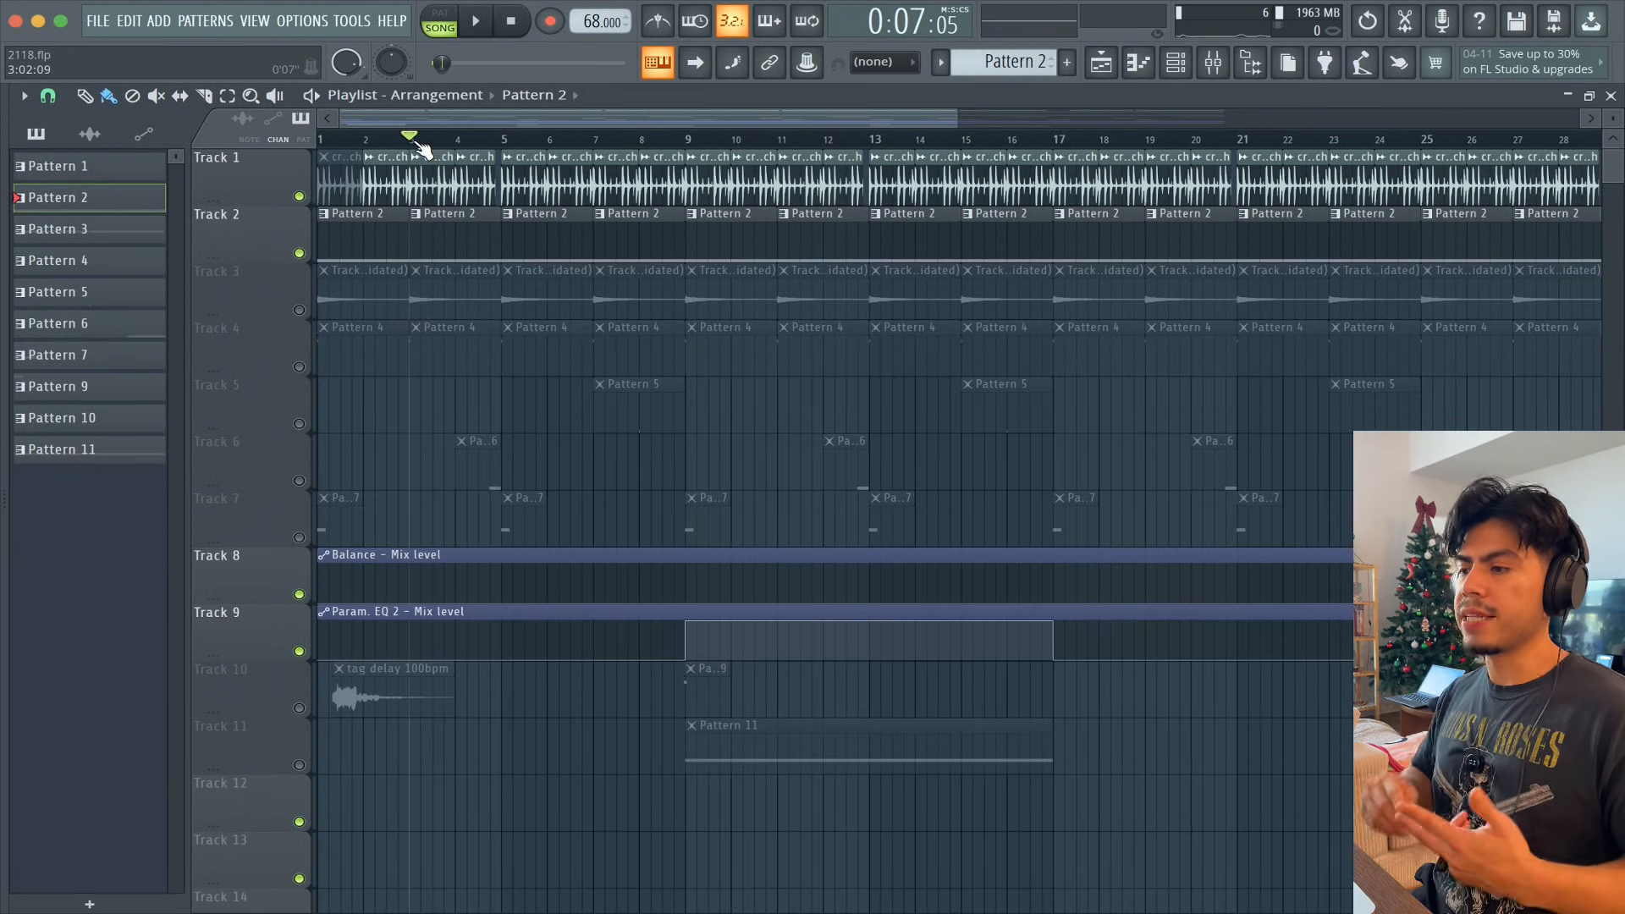
key("space")
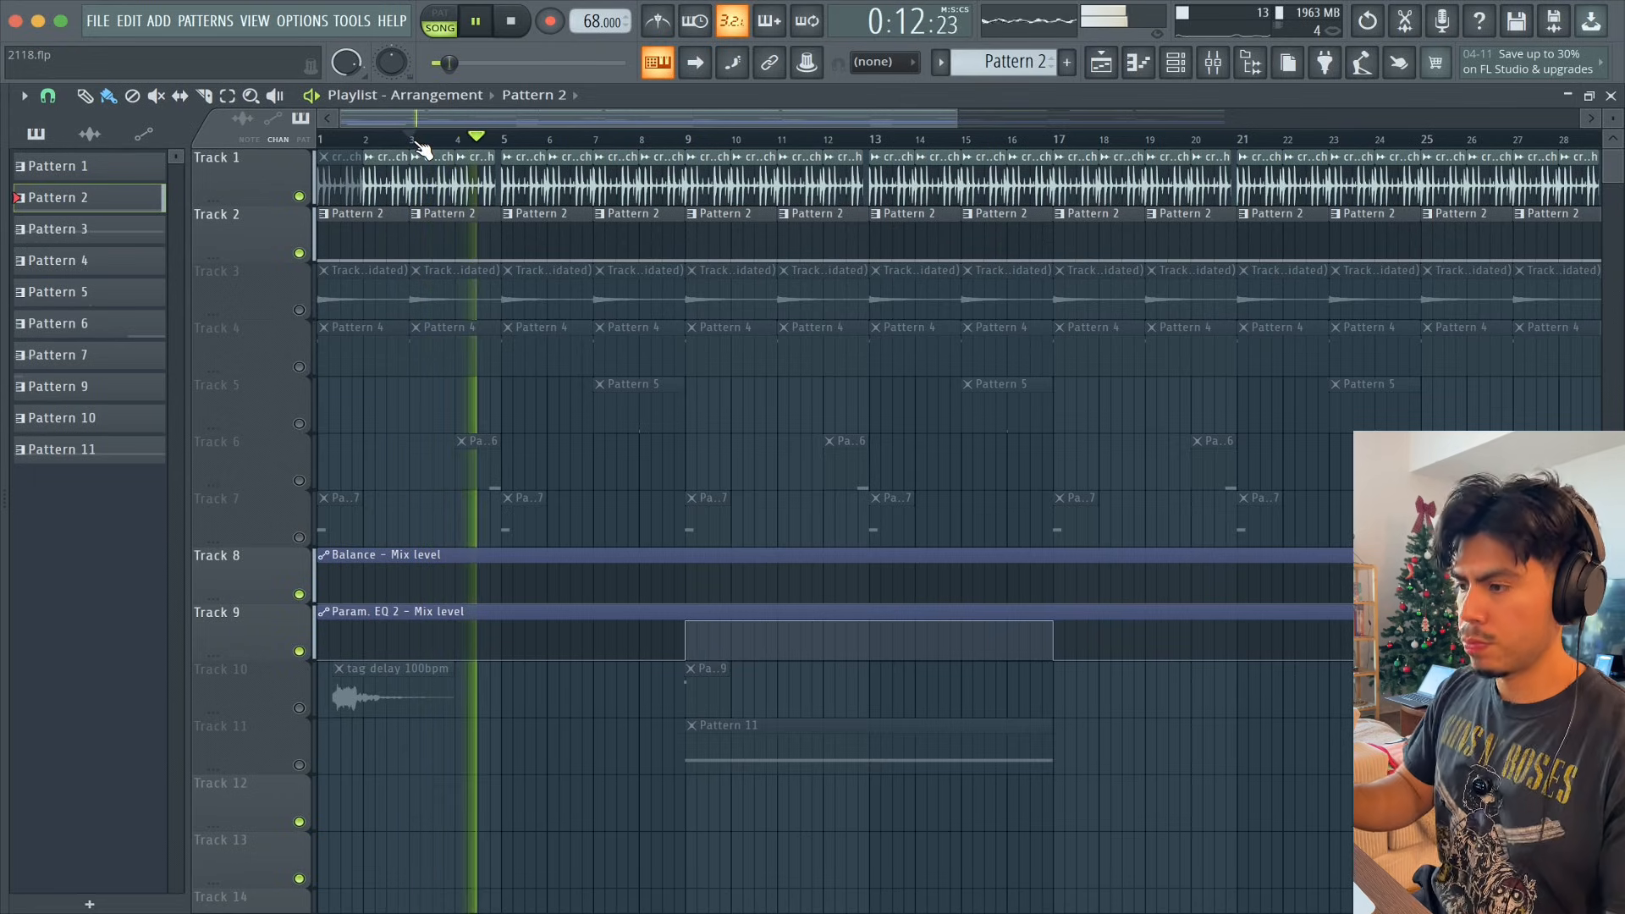
key("space")
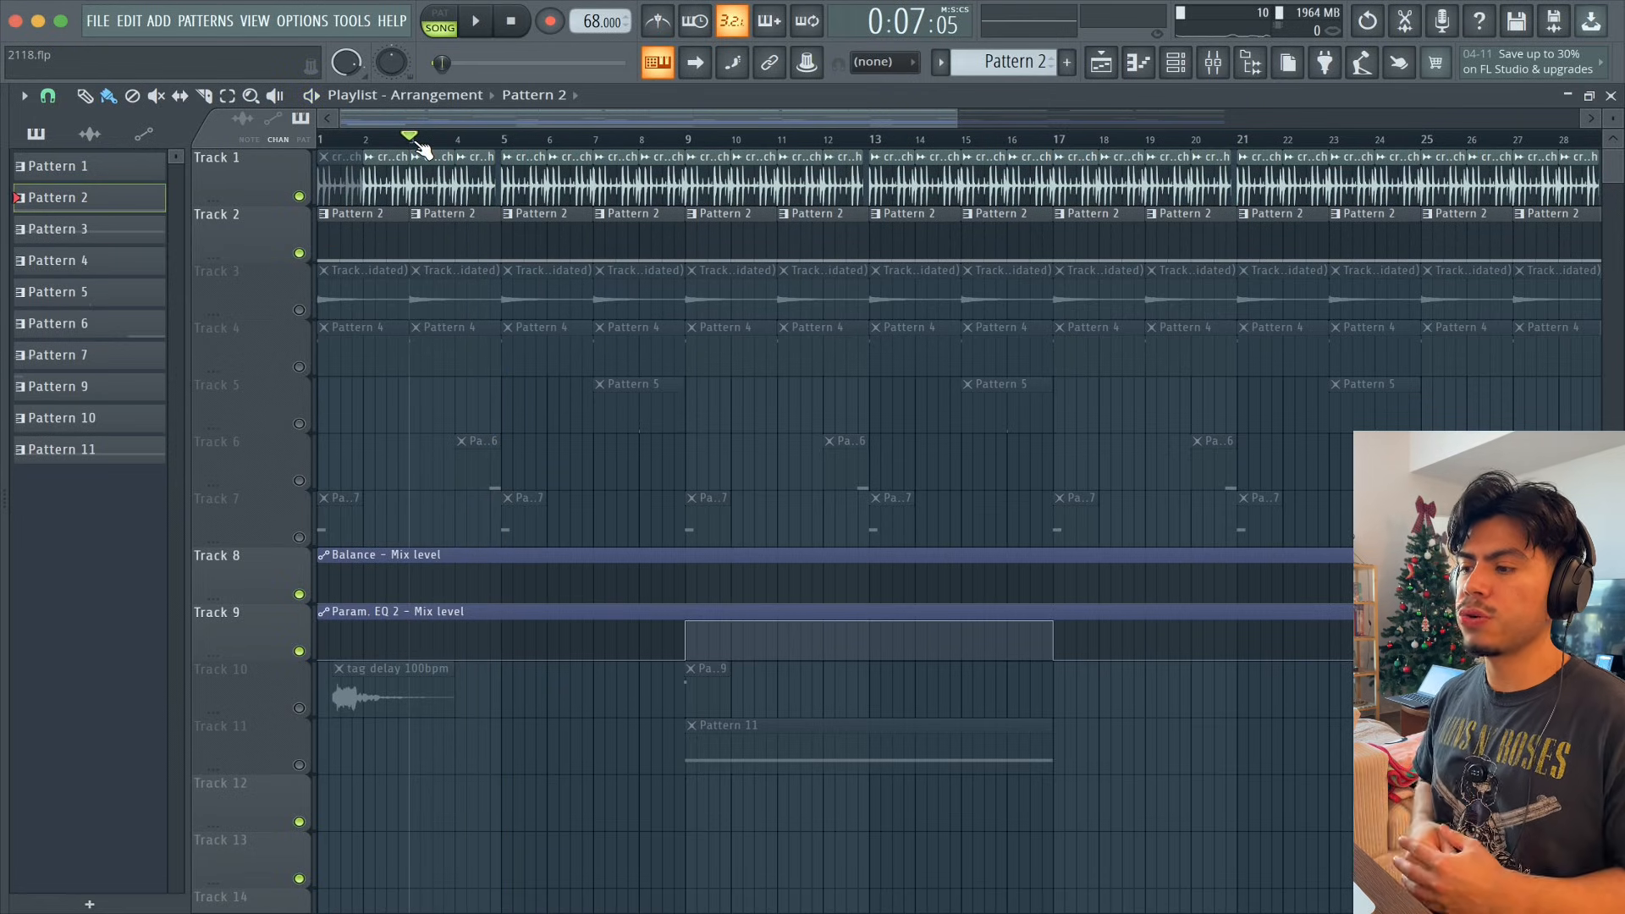
- Solo the consolidated audio on Track 3 and play it from the start
left_click(299, 309, "ctrl")
key("space")
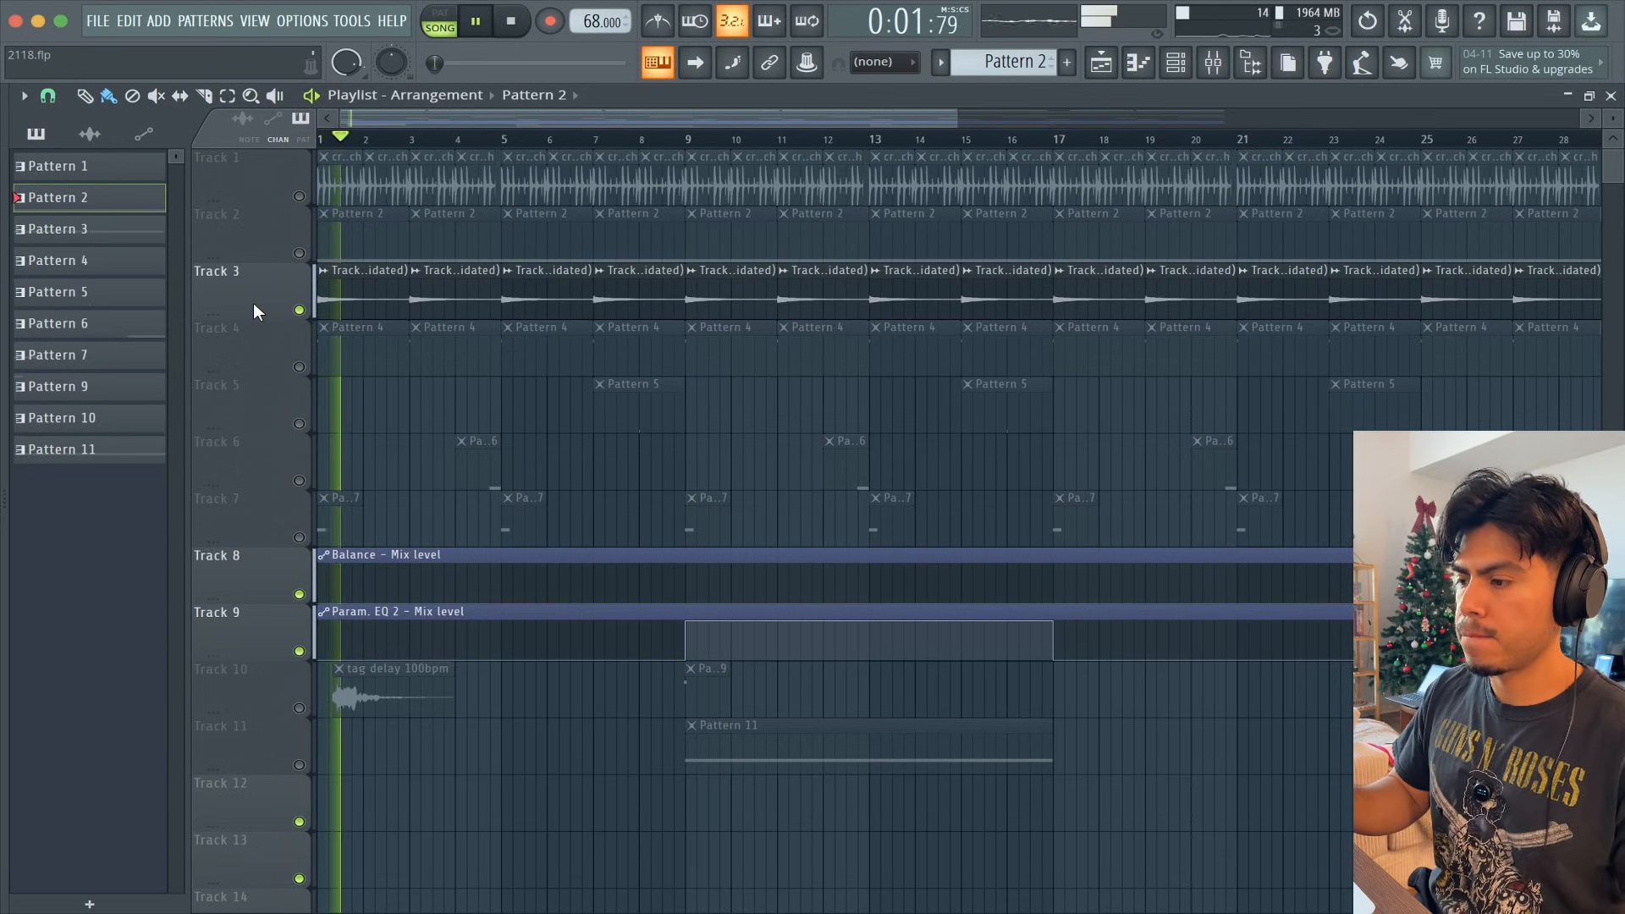
key("space")
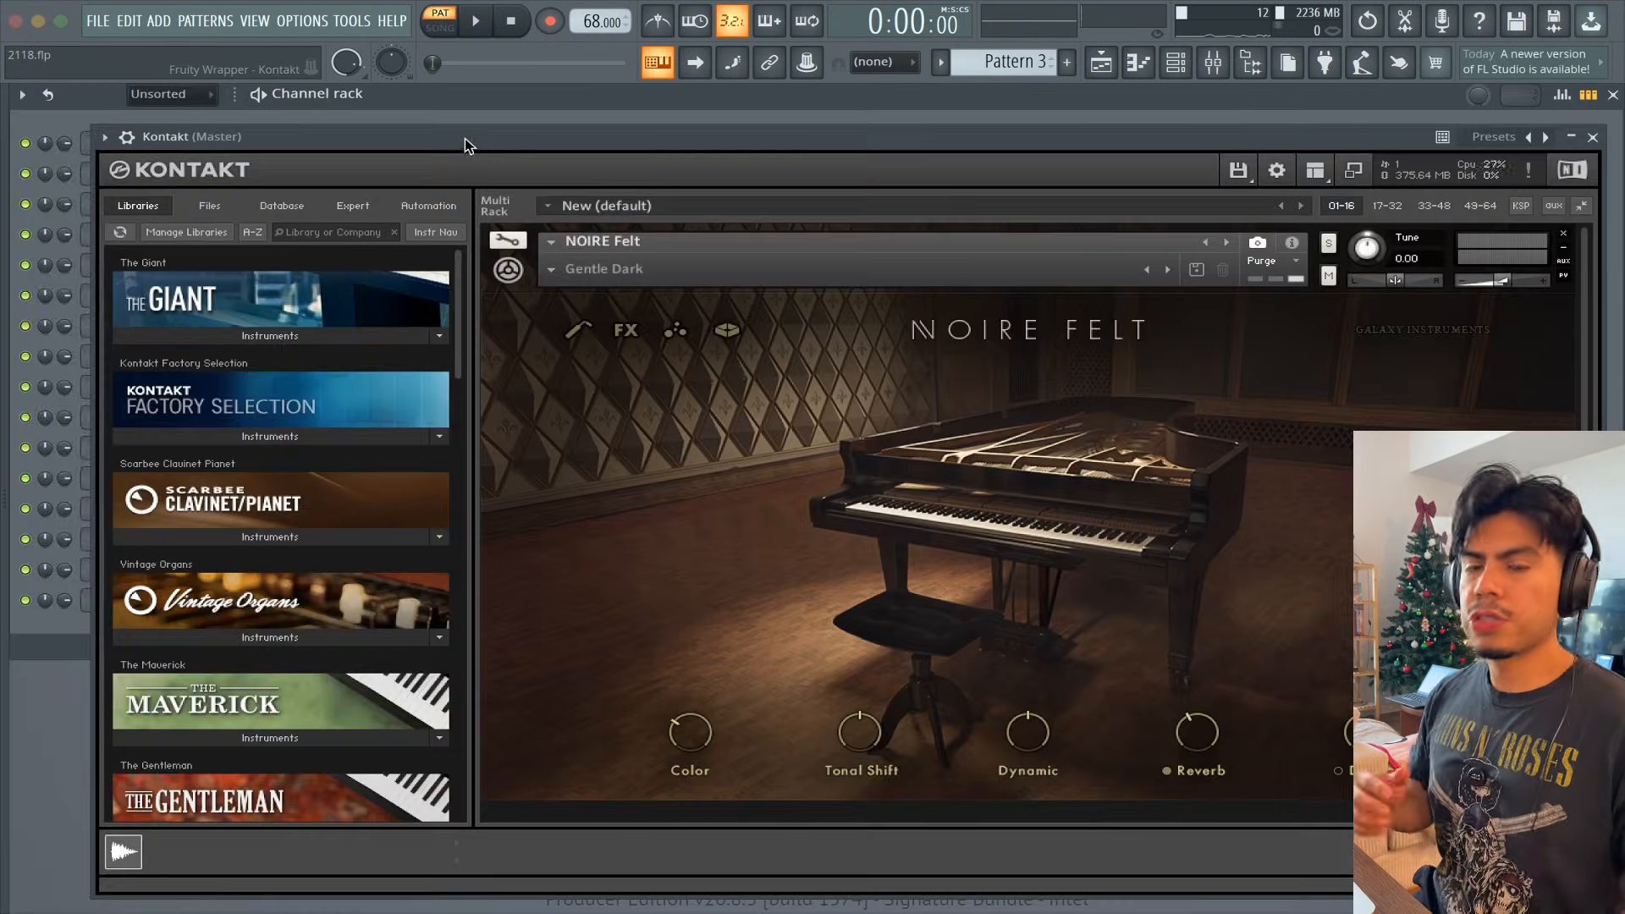
- View the NOIRE Felt piano in Kontakt and play Pattern 3 with the Track 3 mixer effects in view
left_click_drag(465, 138, 393, 93)
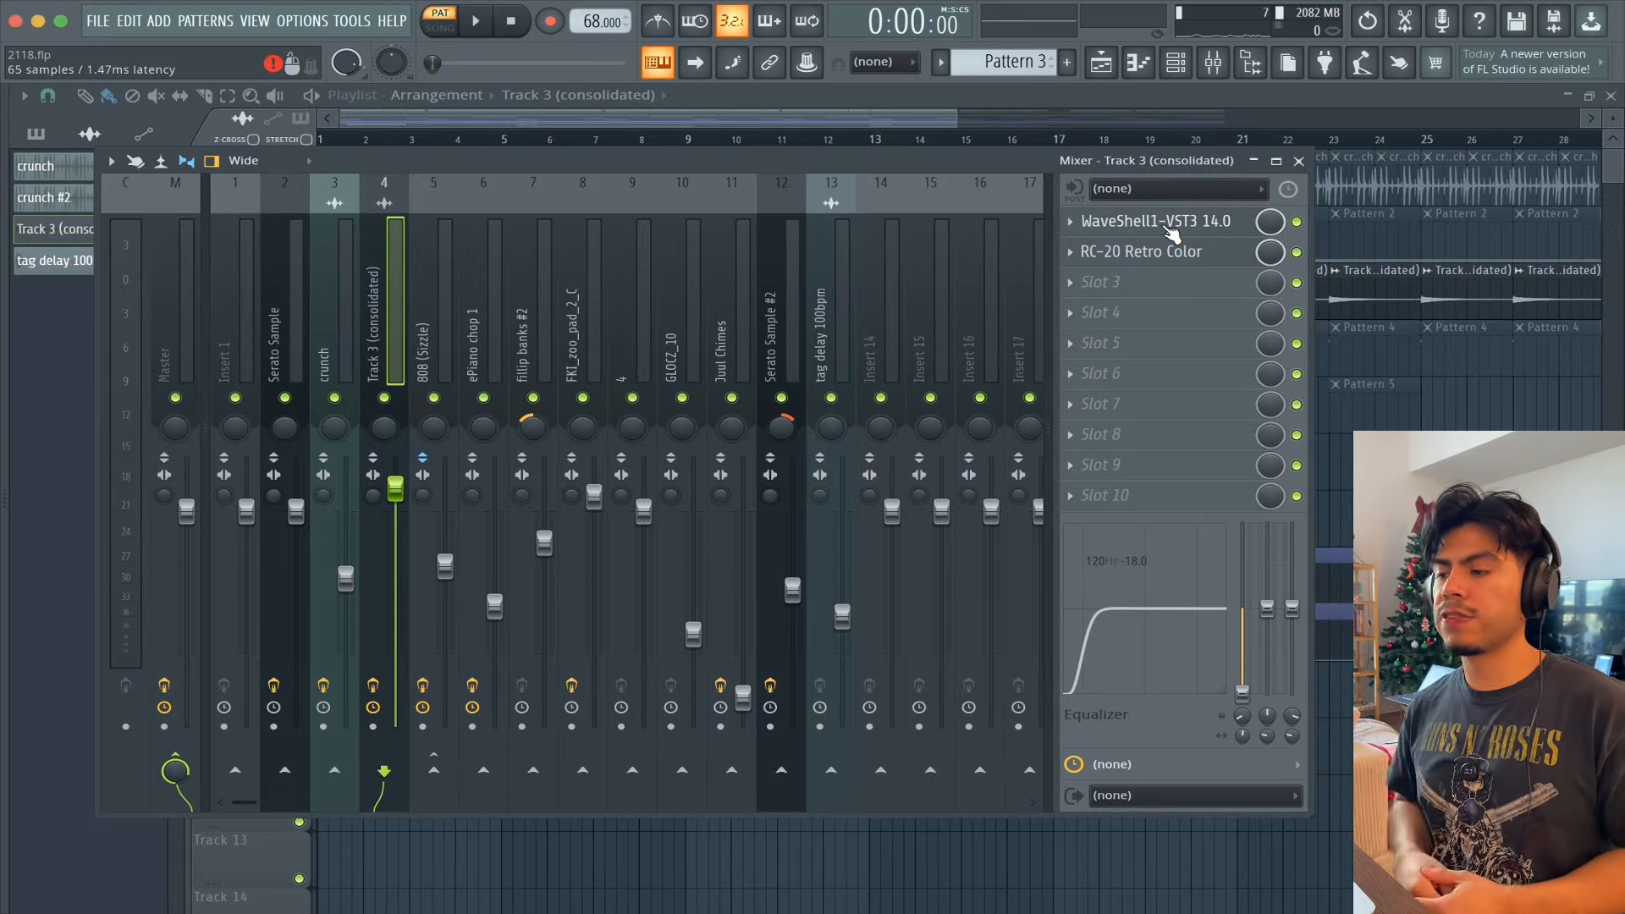
key("space")
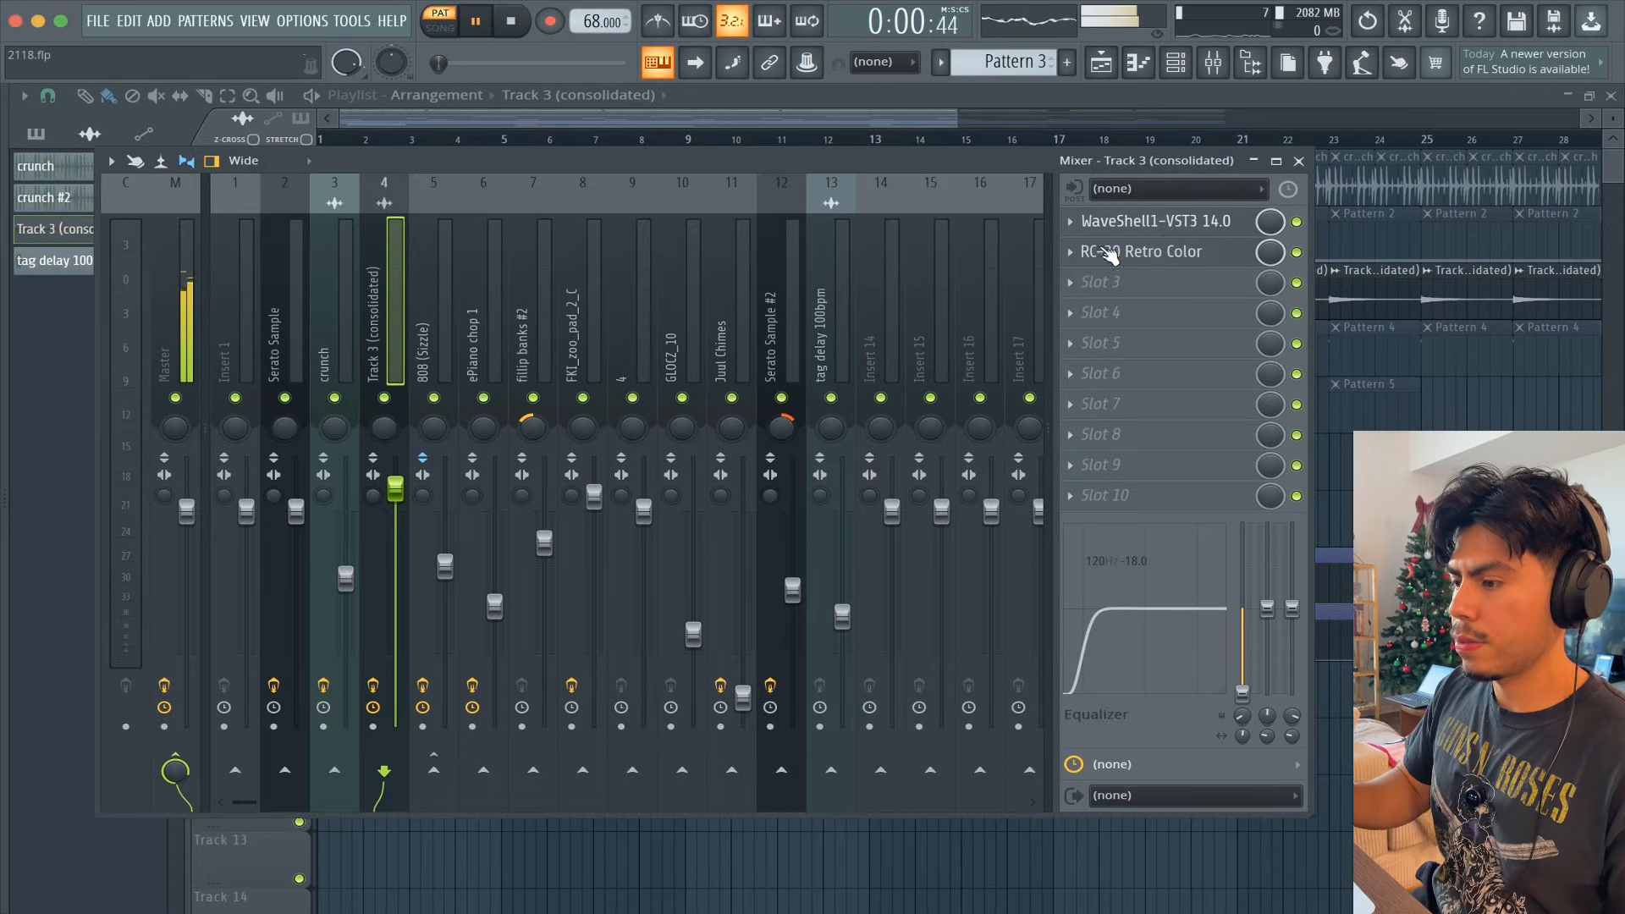
scroll(367, 338, "down", 1)
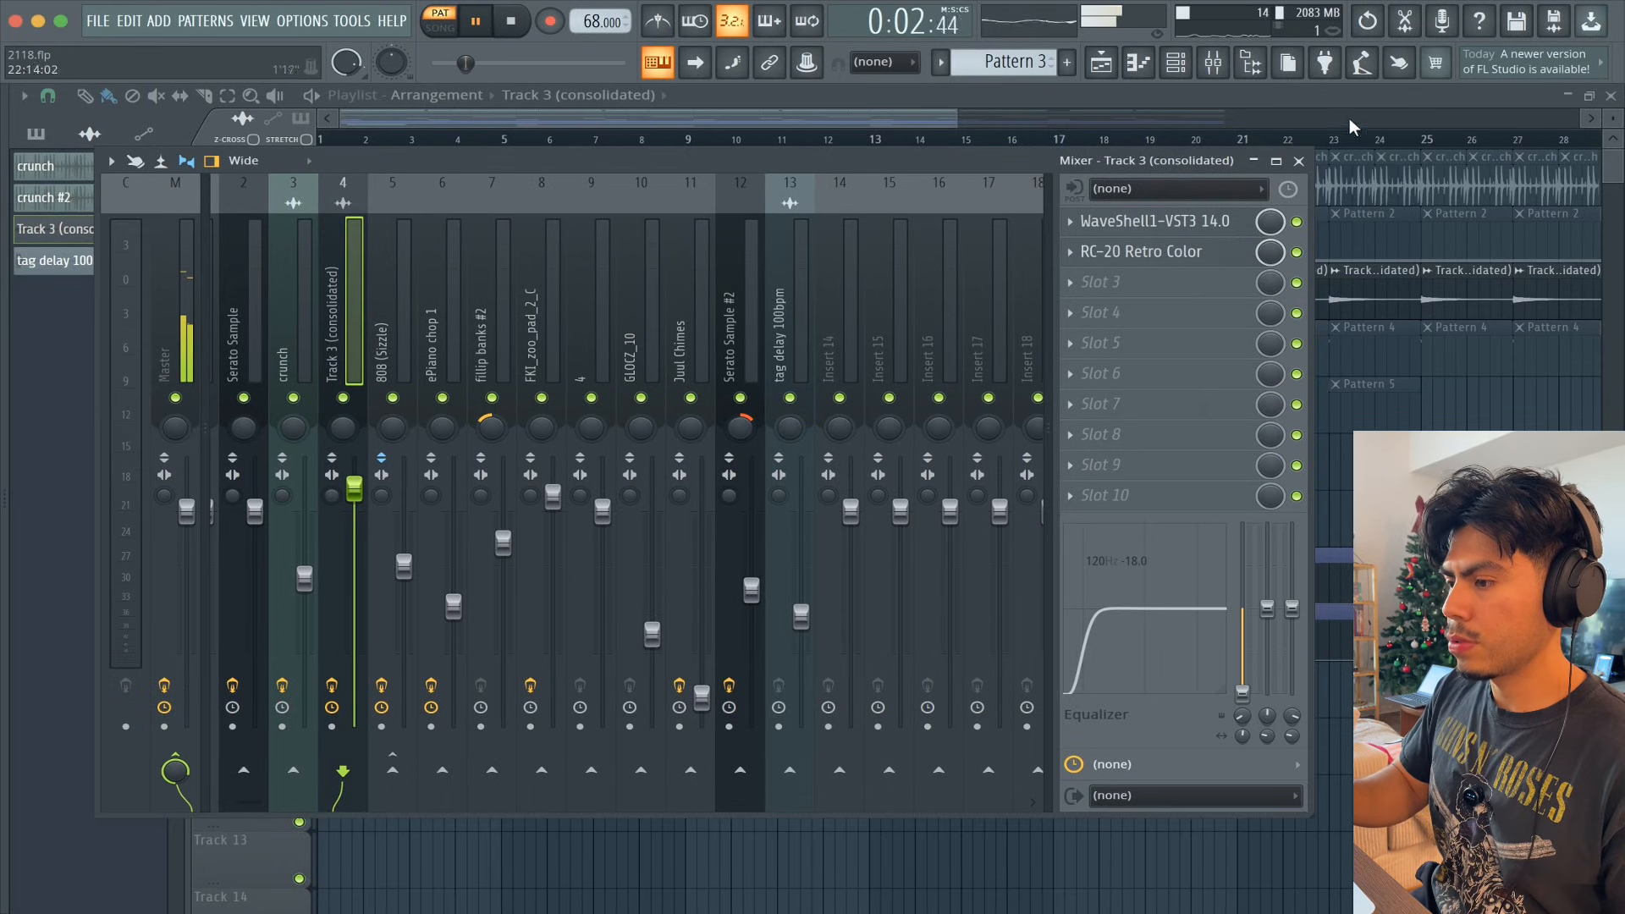
left_click(1298, 160)
key("space")
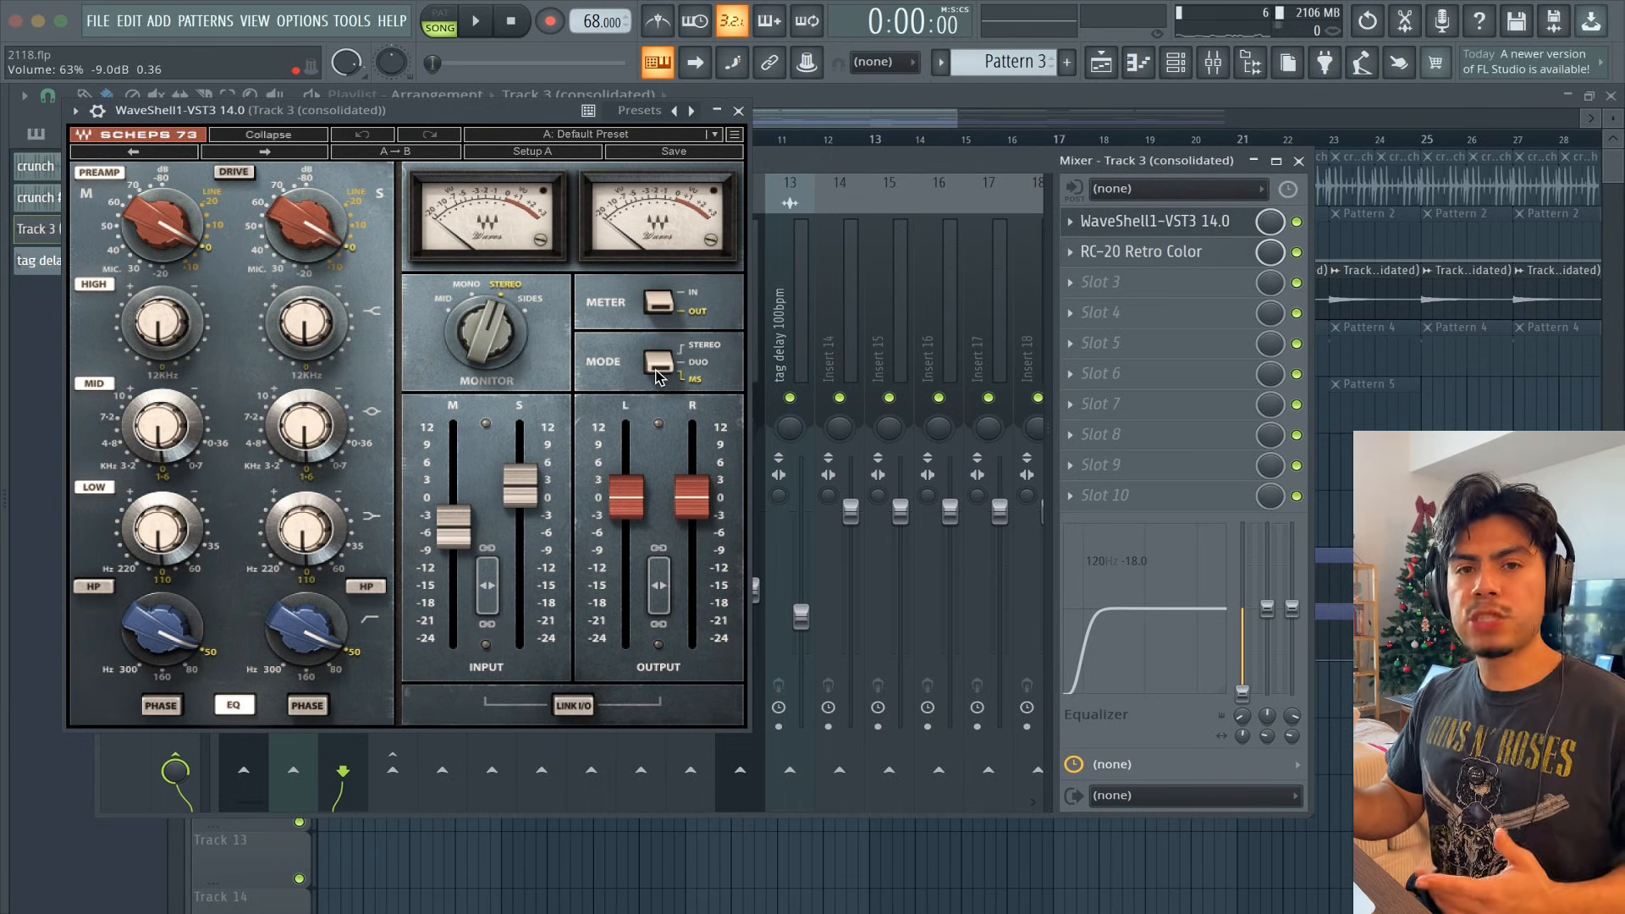
- Inspect Track 3's Scheps 73 mid and side input levels and its RC-20 Retro Color wobble setting
mouse_move(458, 548)
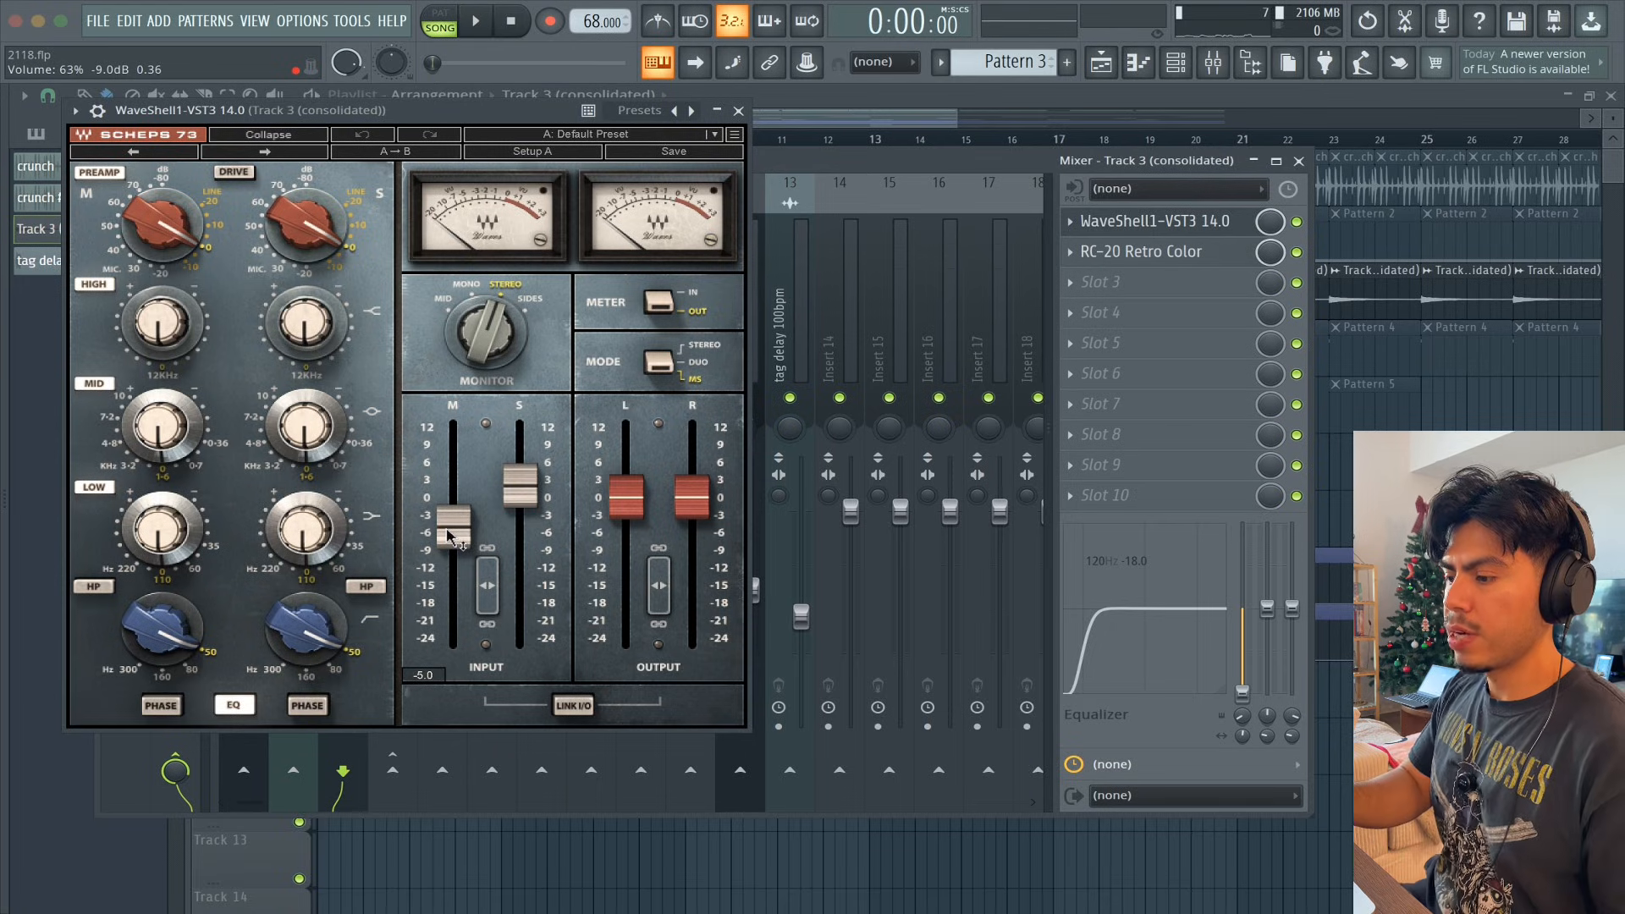
mouse_move(528, 494)
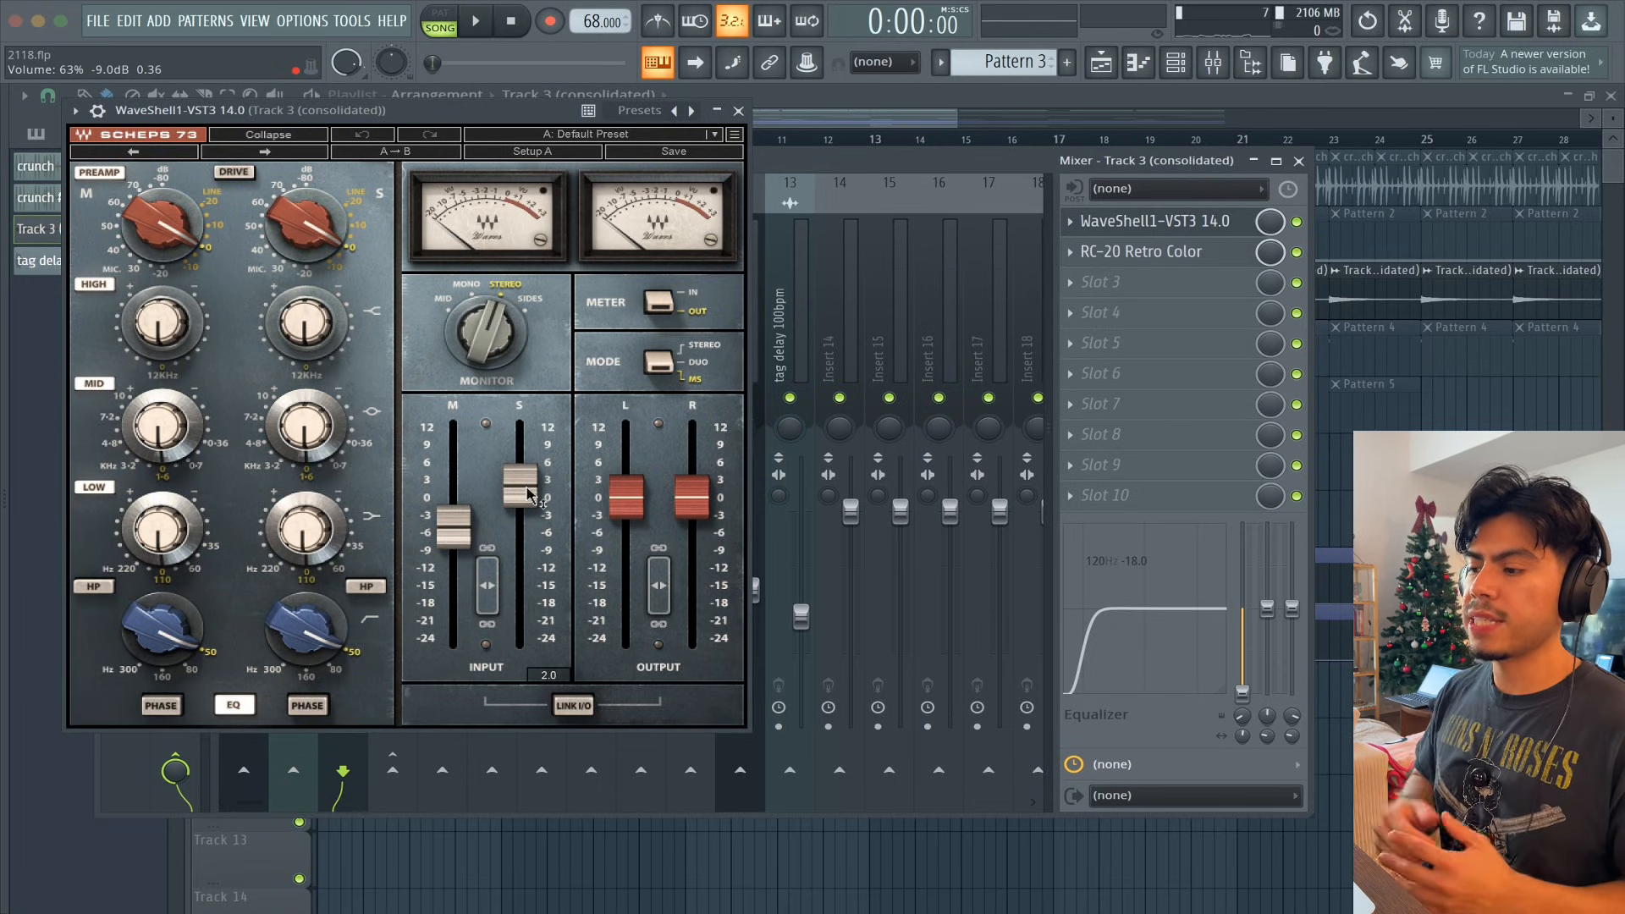
left_click_drag(1104, 127, 789, 121)
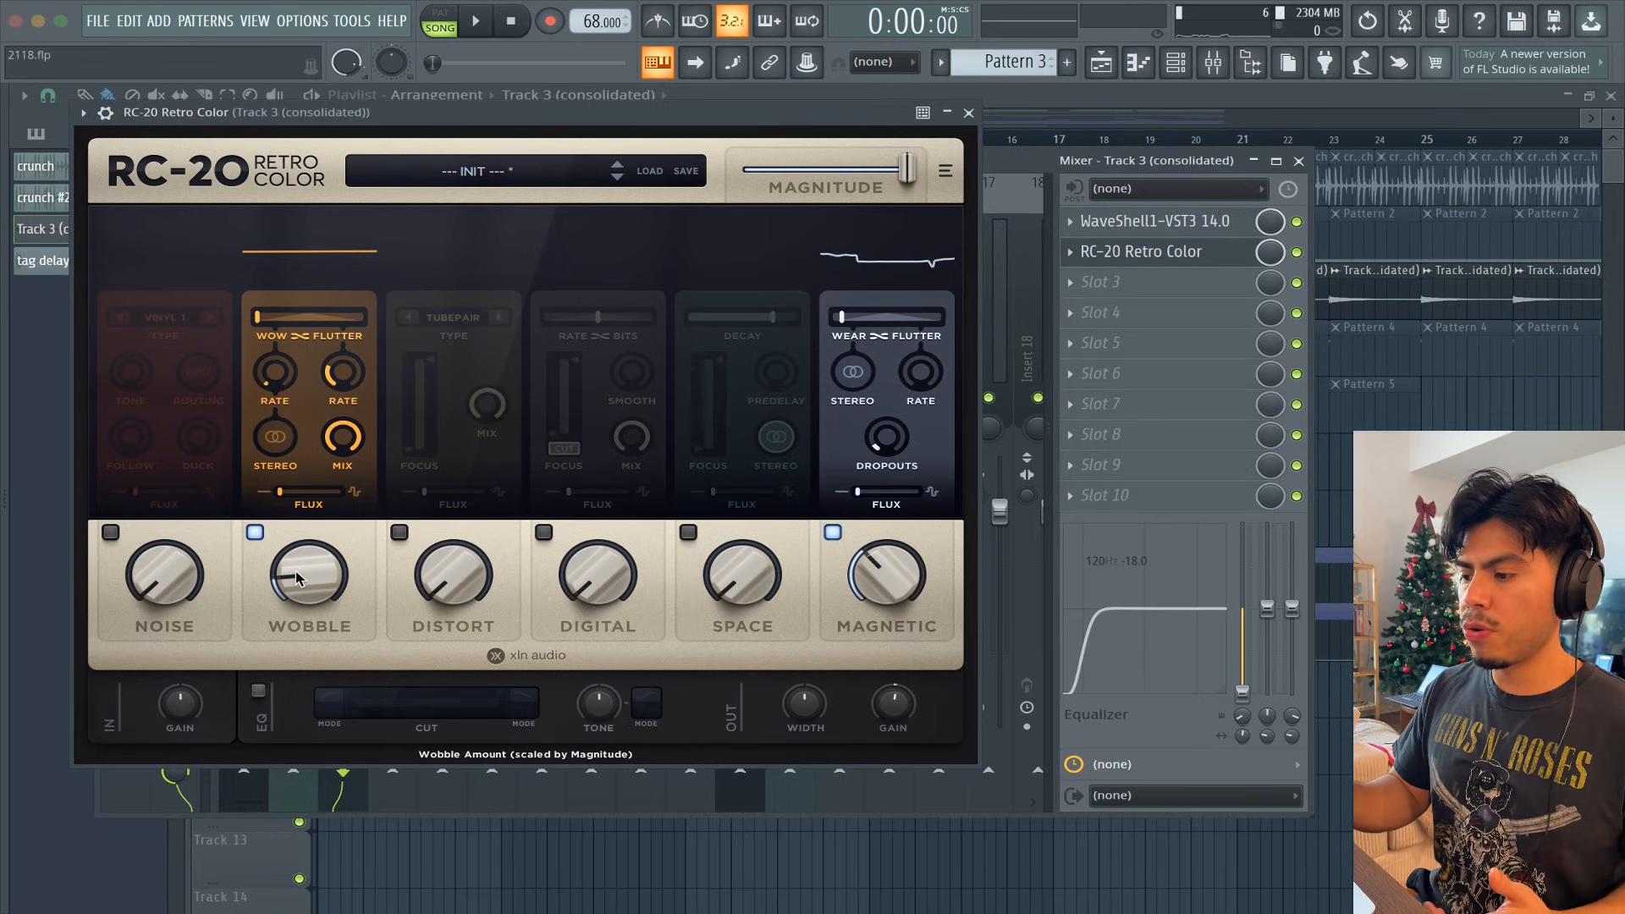
mouse_move(298, 582)
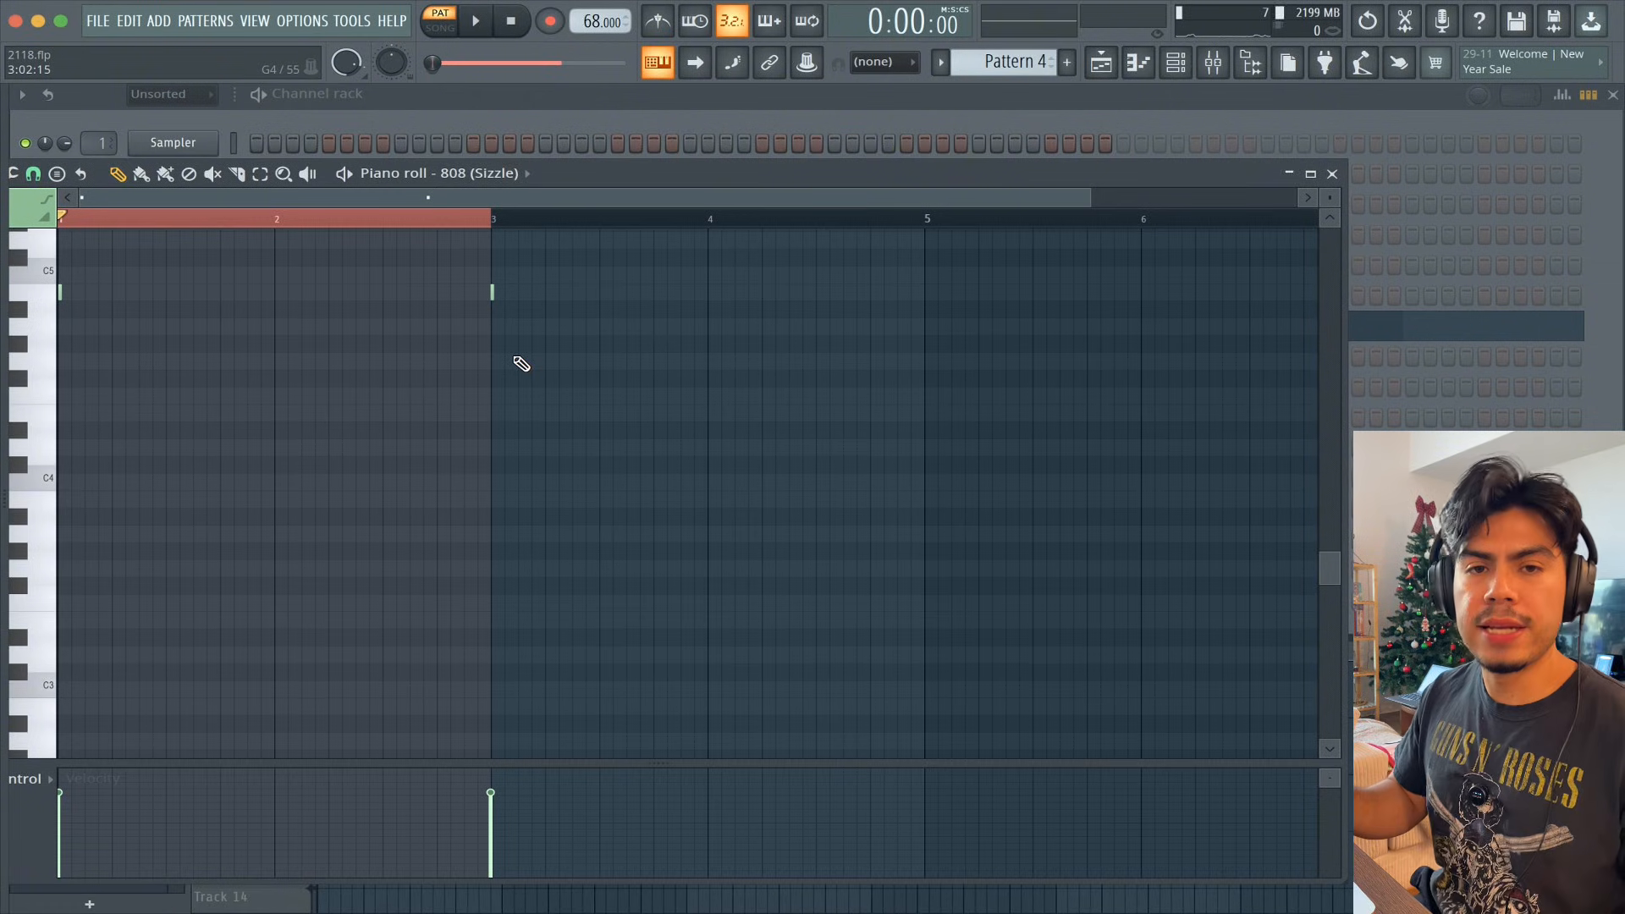
- Play the 808 (Sizzle) notes of Pattern 4 alone and together with Track 3
key("space")
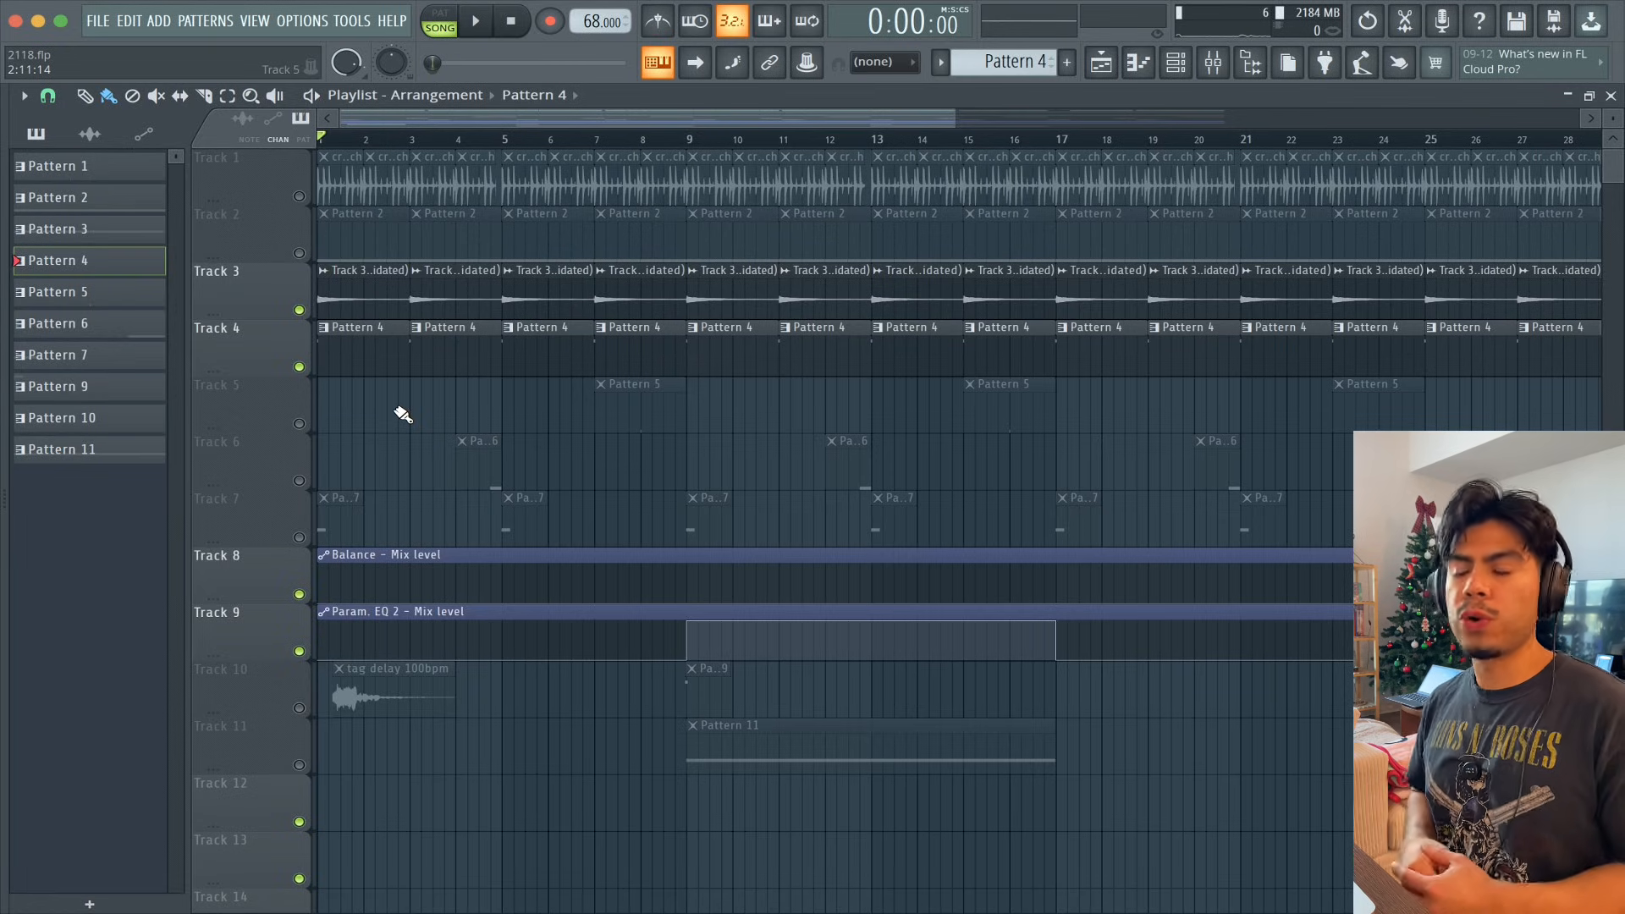
key("space")
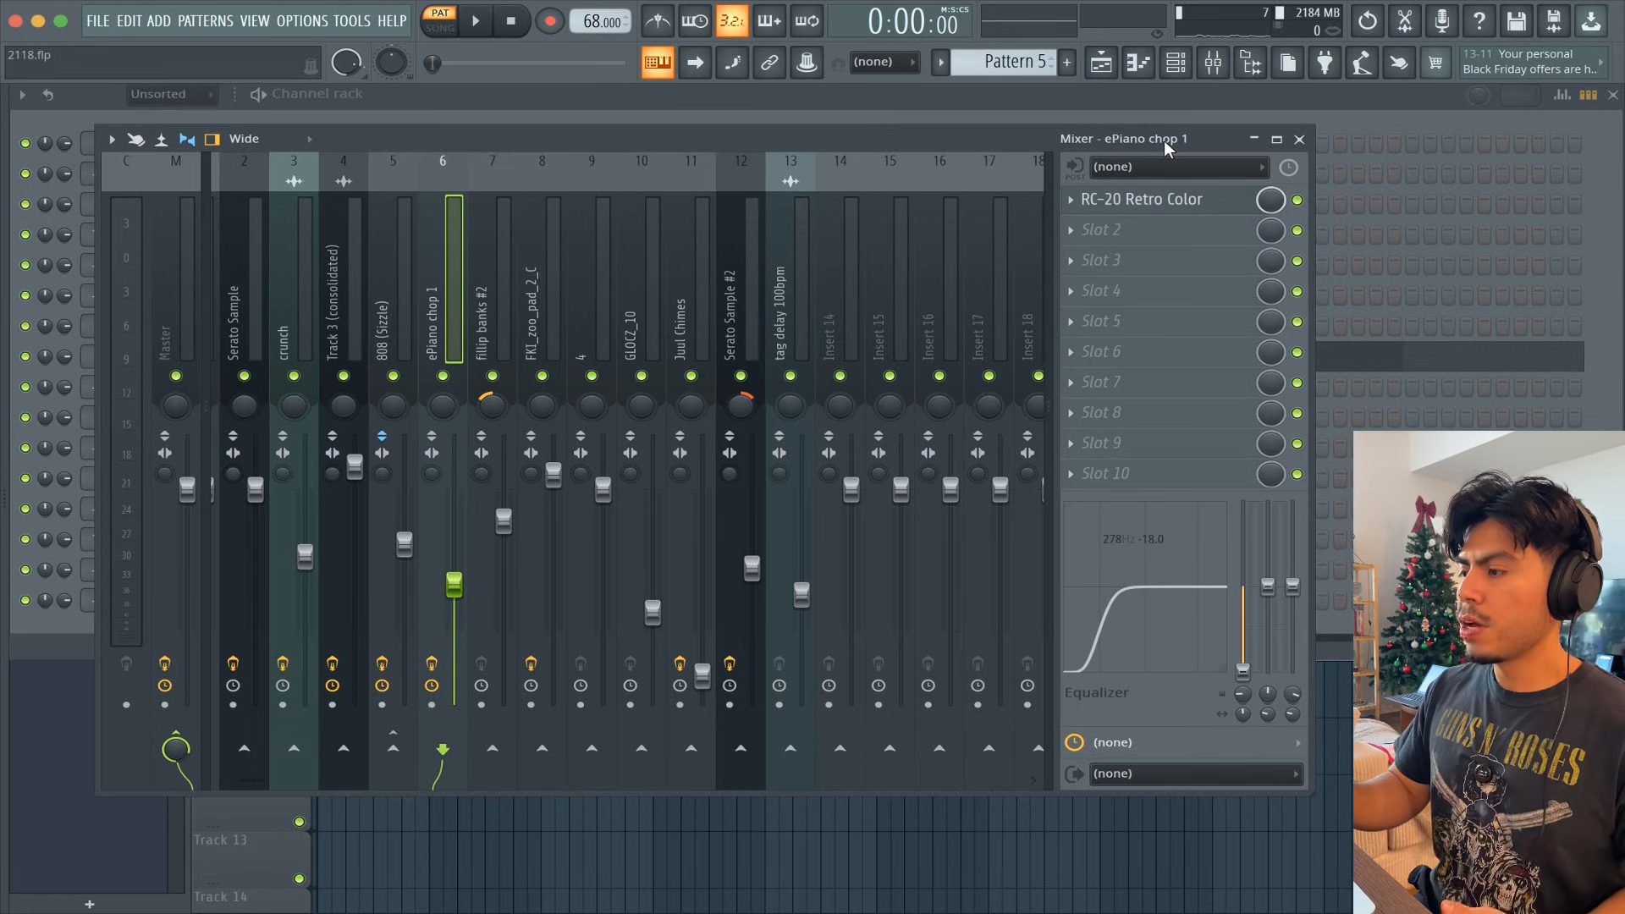
- Inspect the Magnetic setting of RC-20 Retro Color on the ePiano chop 1 mixer track
left_click(1181, 201)
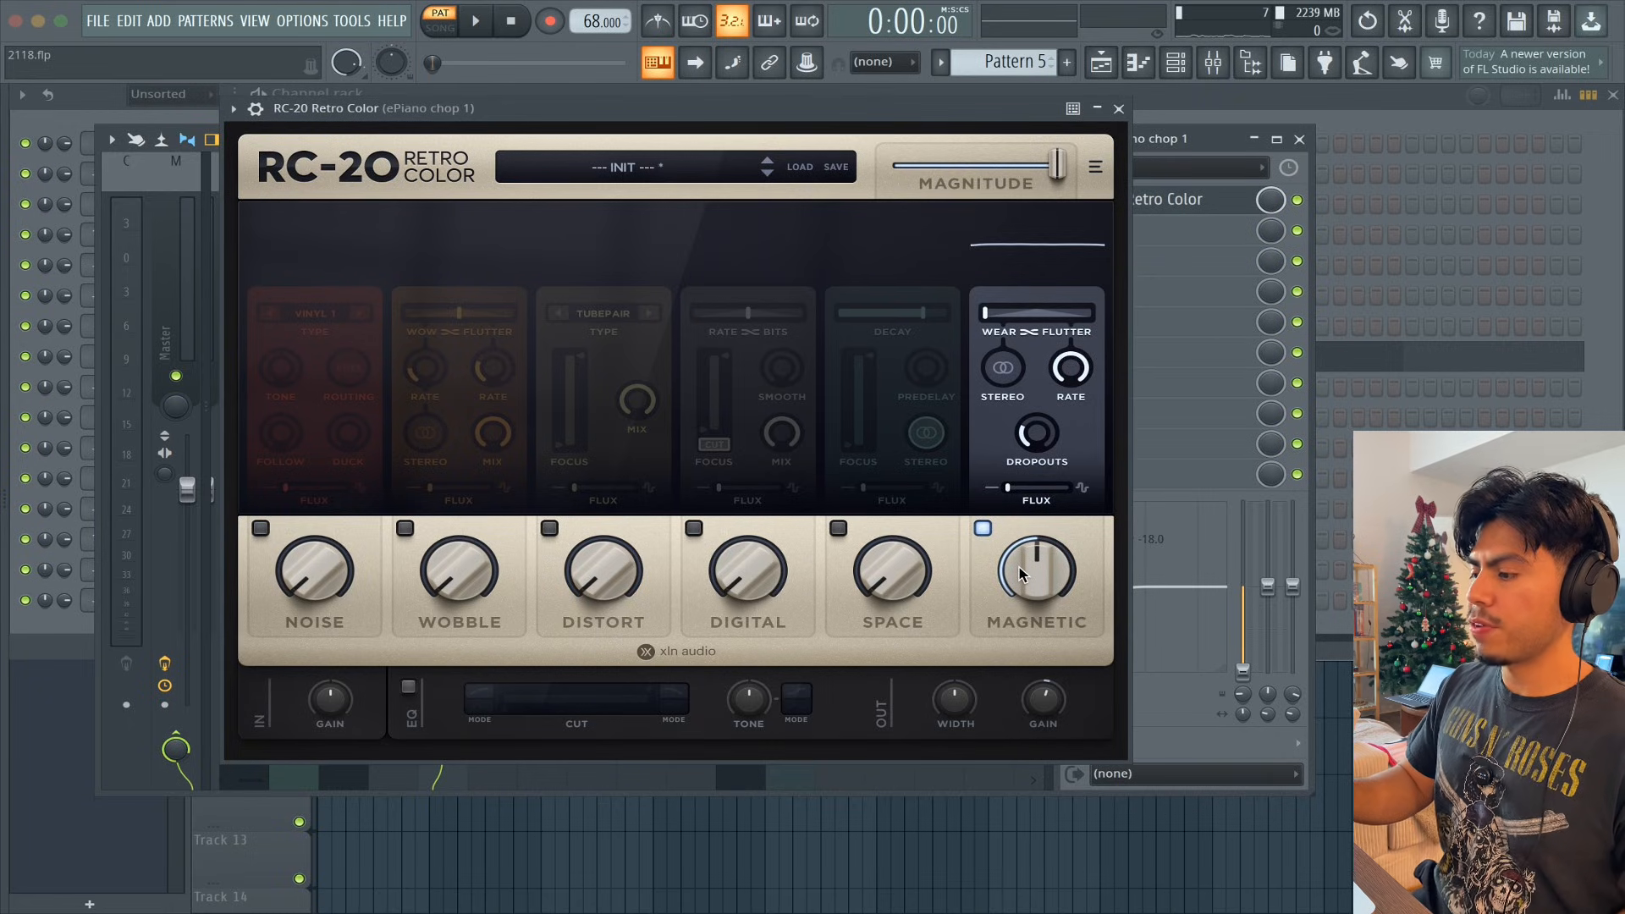
key("Escape")
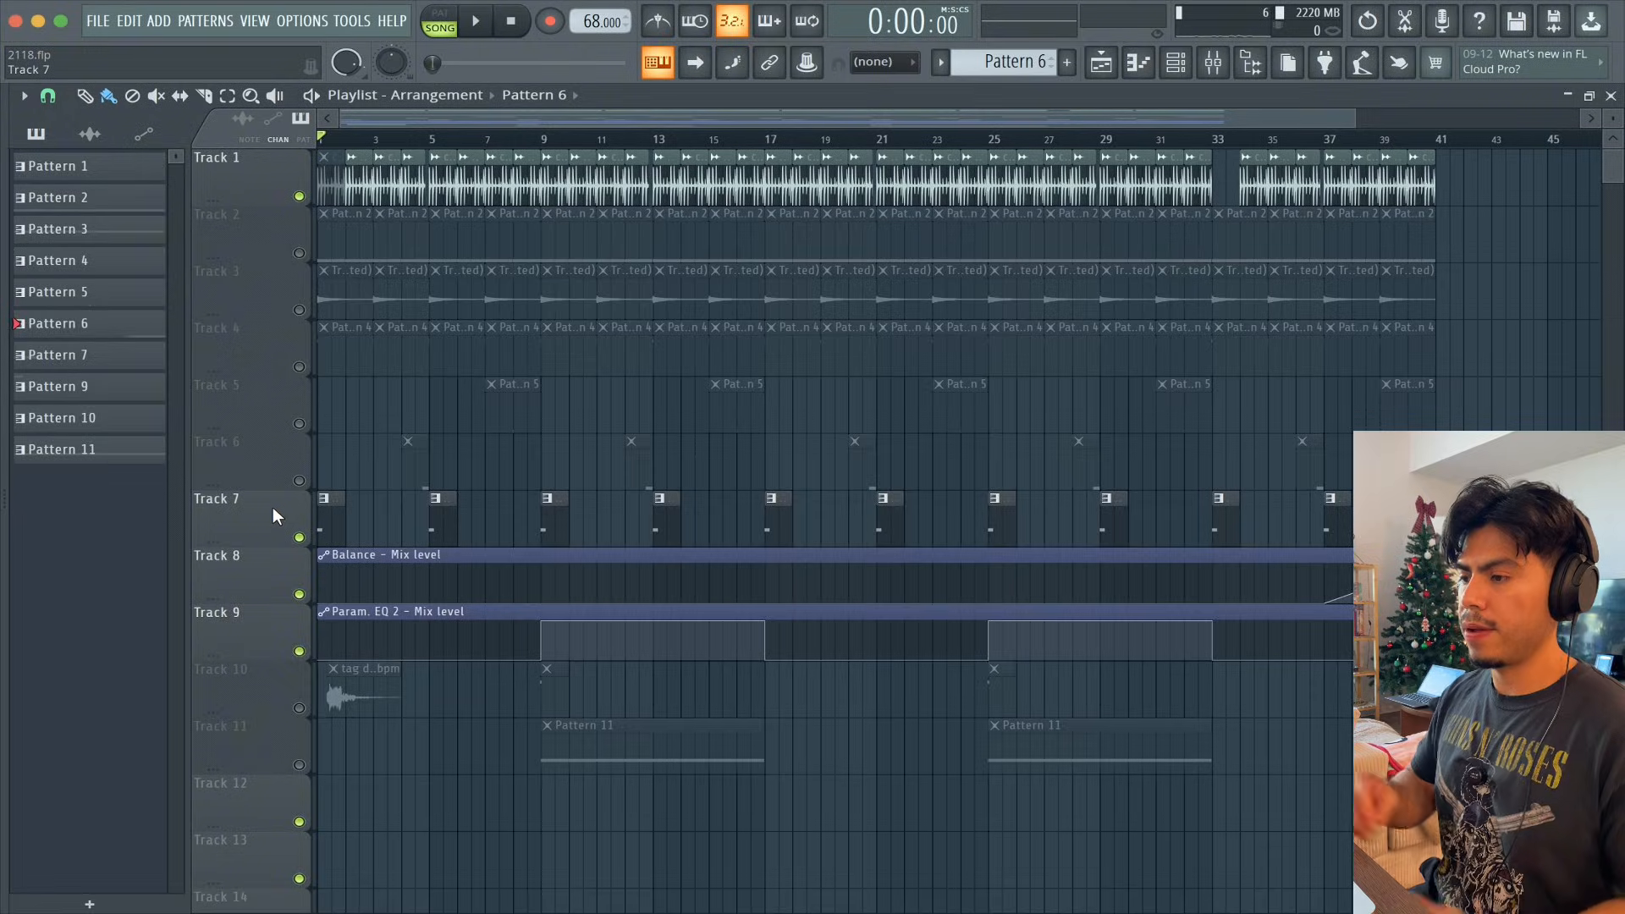
- Play the Pattern 7 pad and inspect the low-cut band of the REQ equalizer on FKI_zoo_pad_2_C
double_click(323, 499)
key("space")
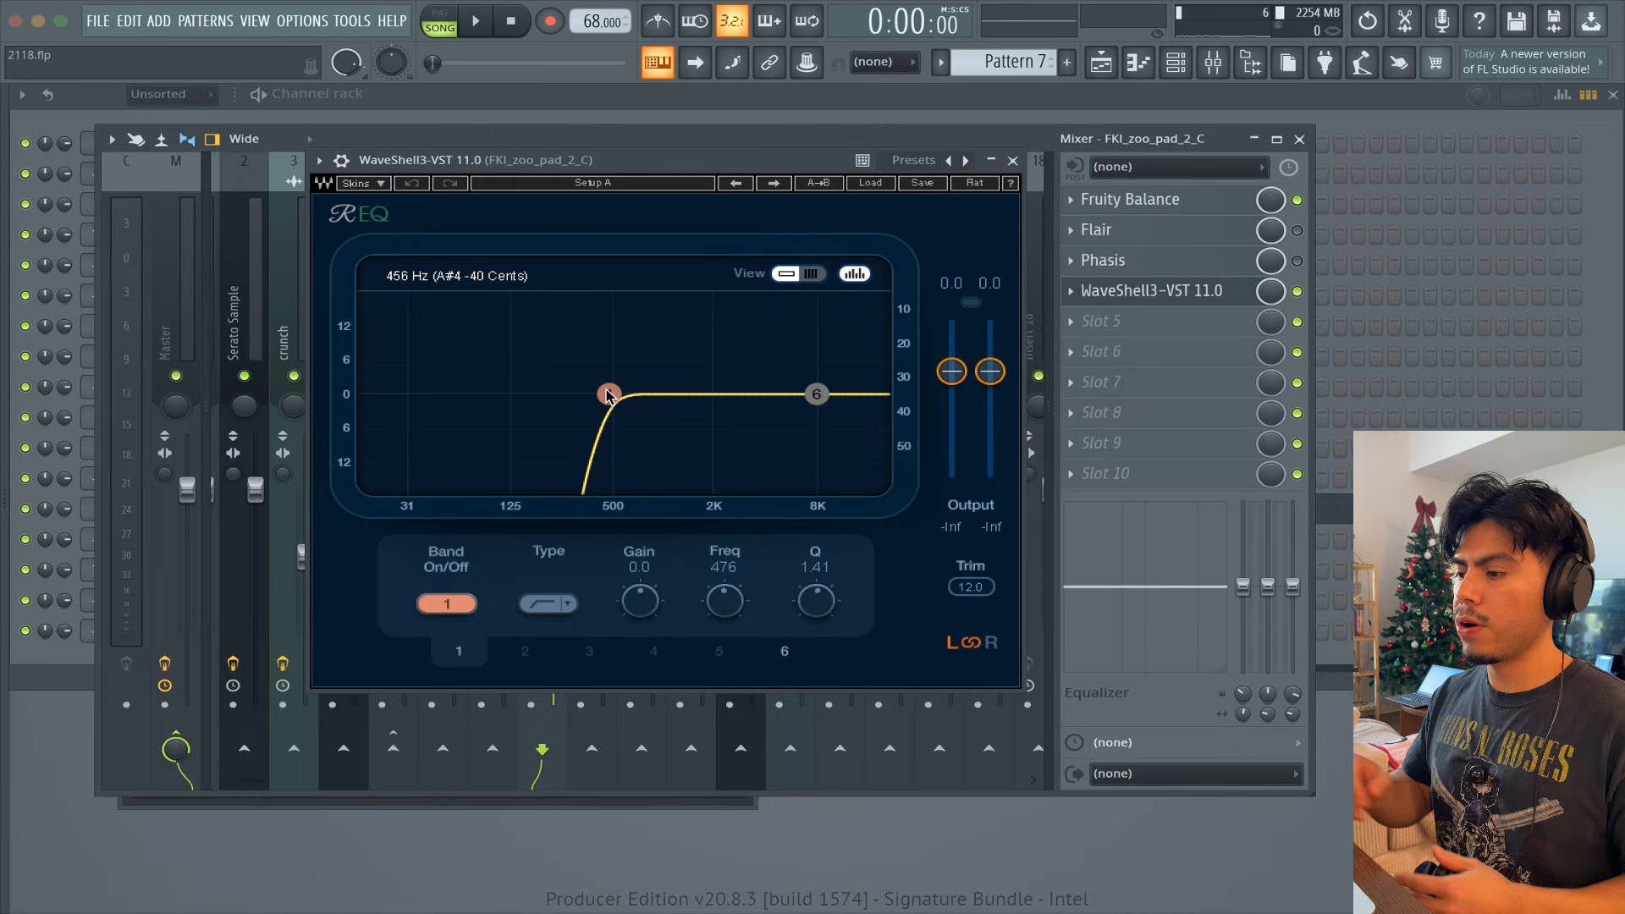
left_click_drag(607, 394, 608, 400)
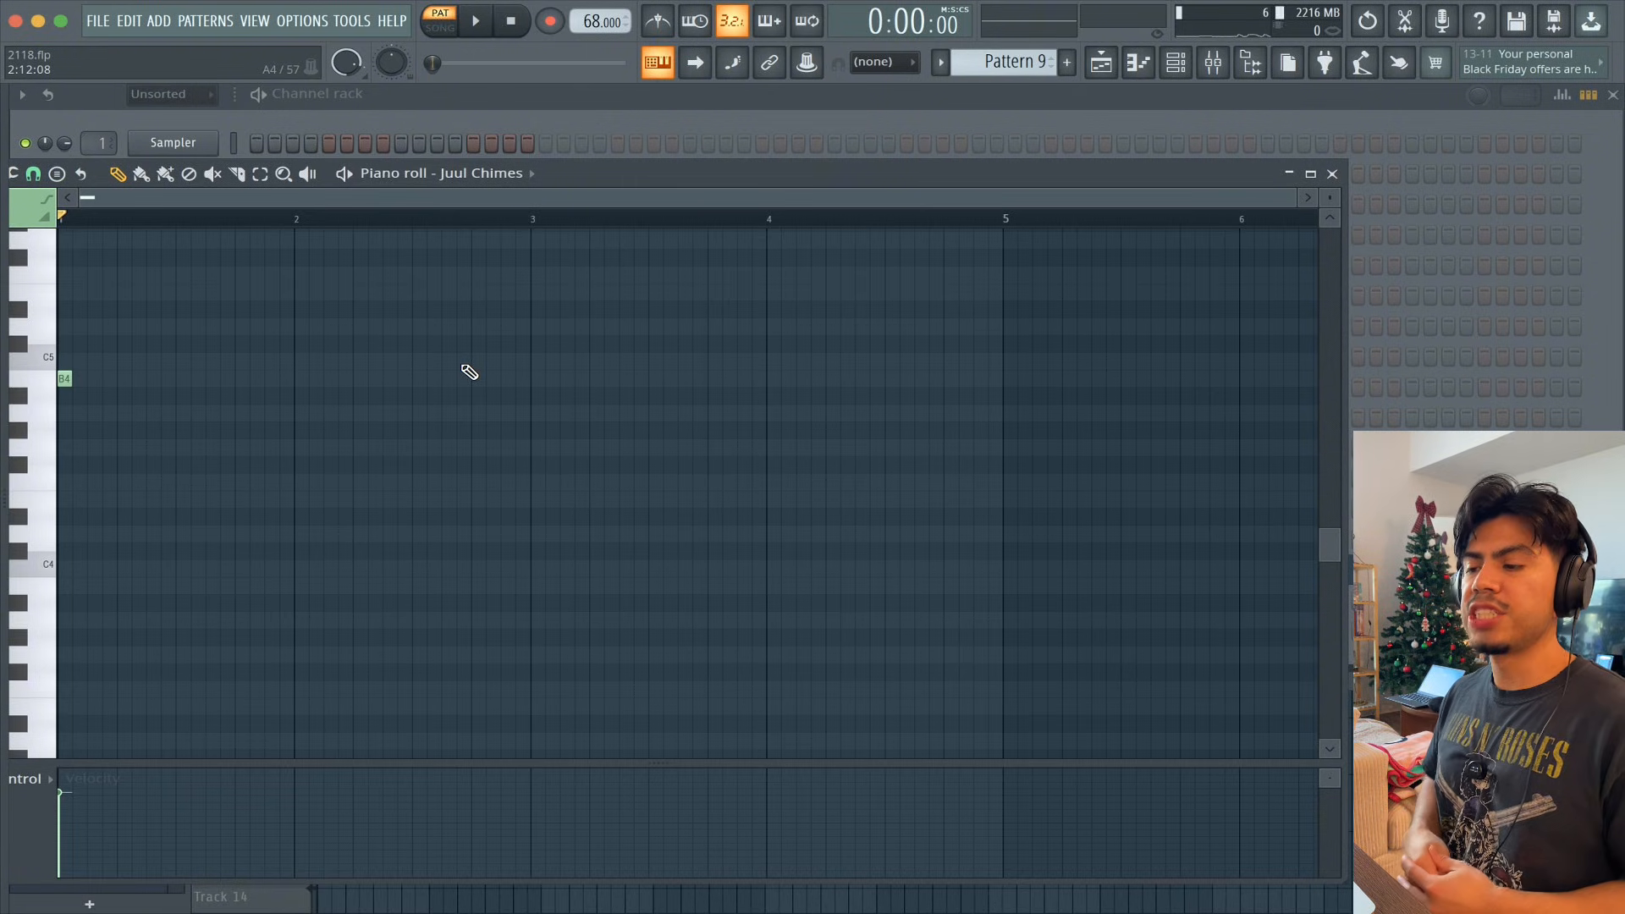
- Play the Juul Chimes note of Pattern 9 and the Serato Sample #2 notes of Pattern 11
key("space")
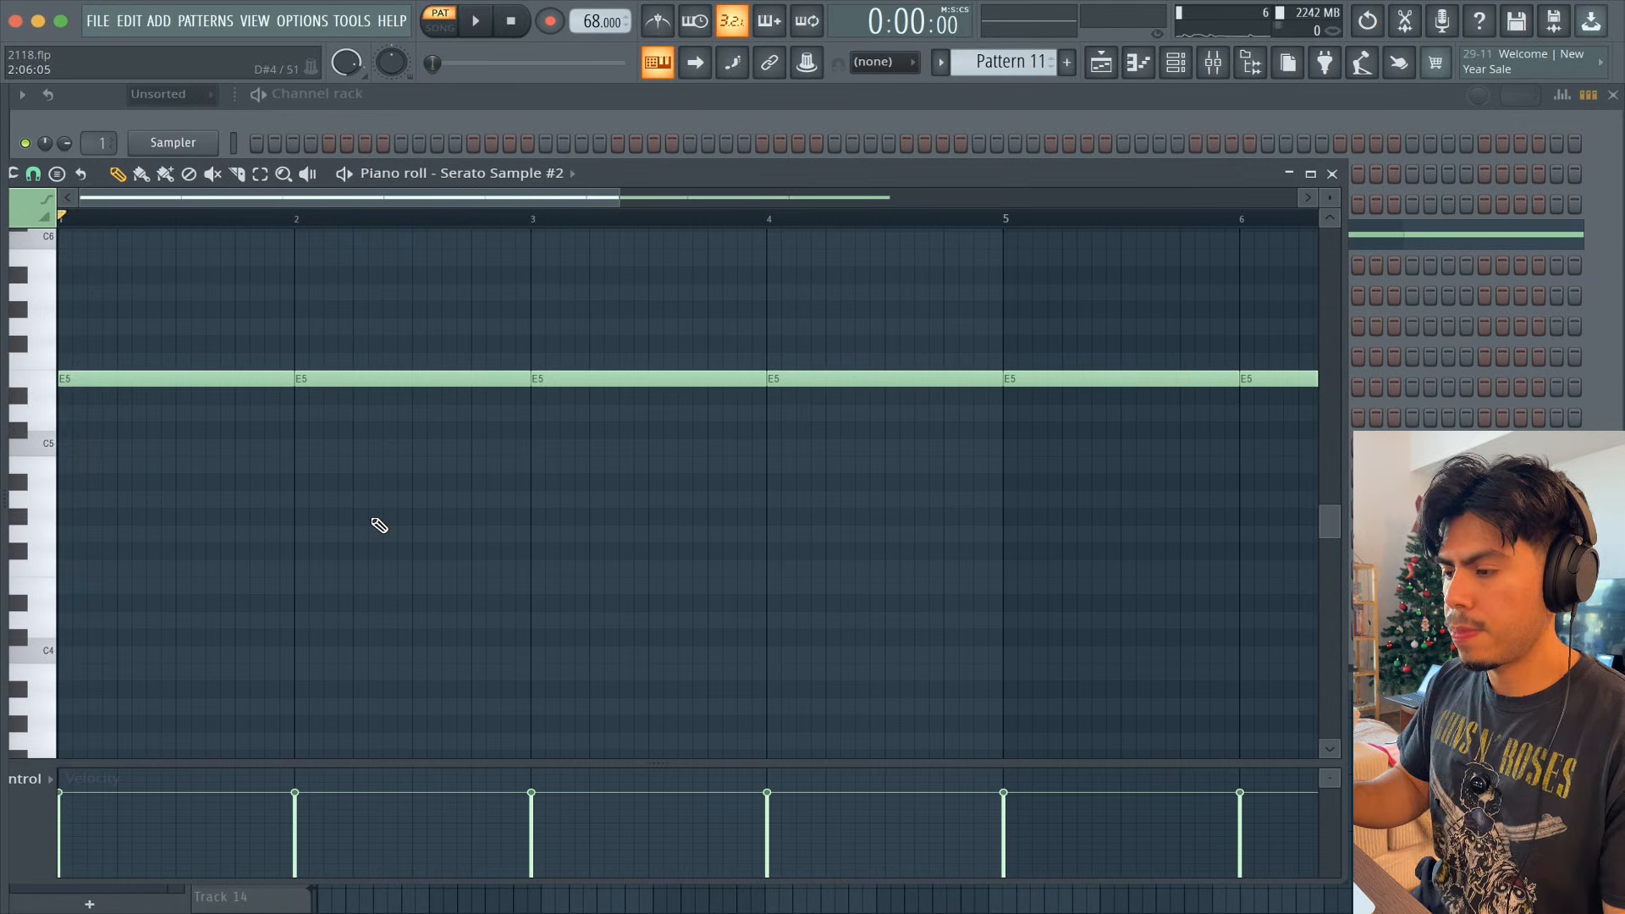
key("space")
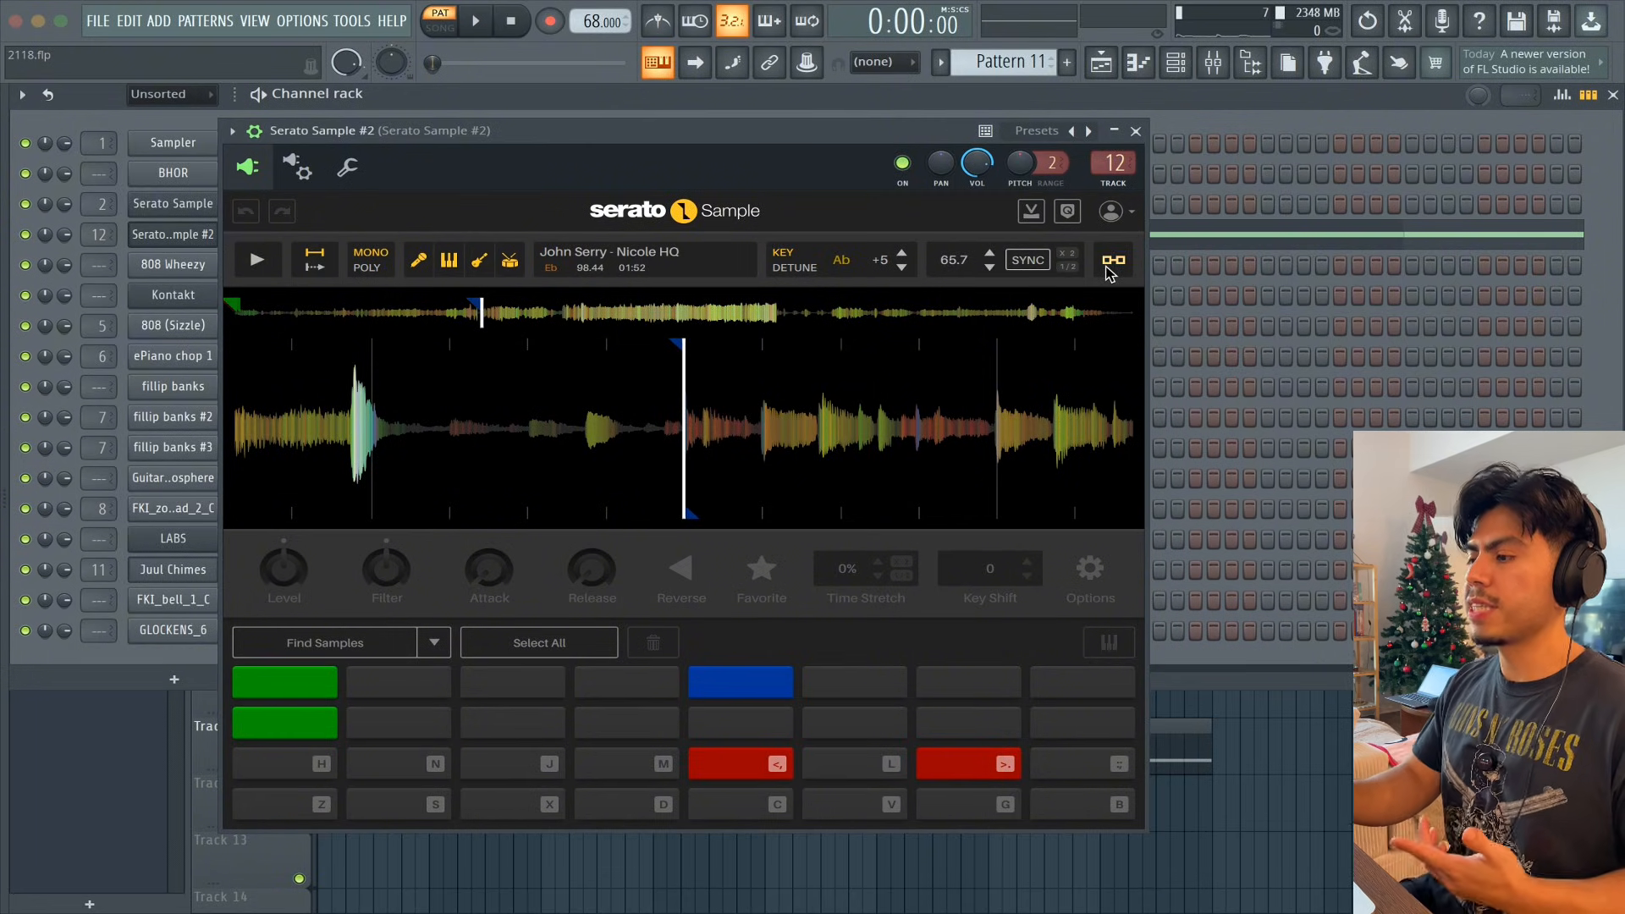
- Open Fruity parametric EQ on the Serato Sample #2 mixer track and inspect its boosted bands
key("F9")
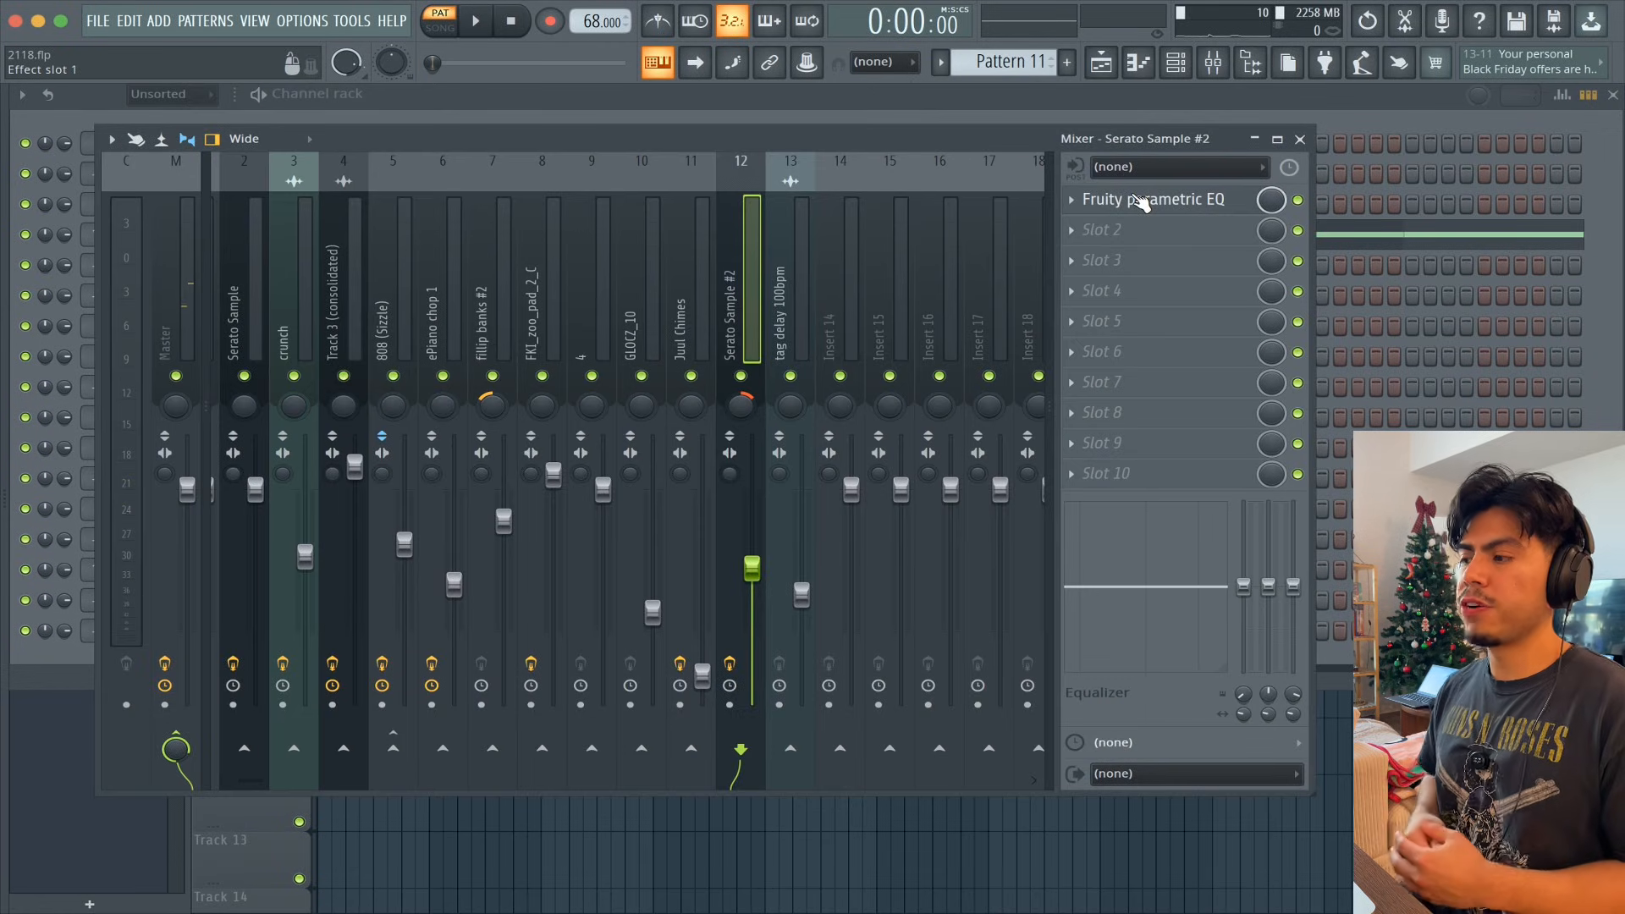
left_click(1140, 202)
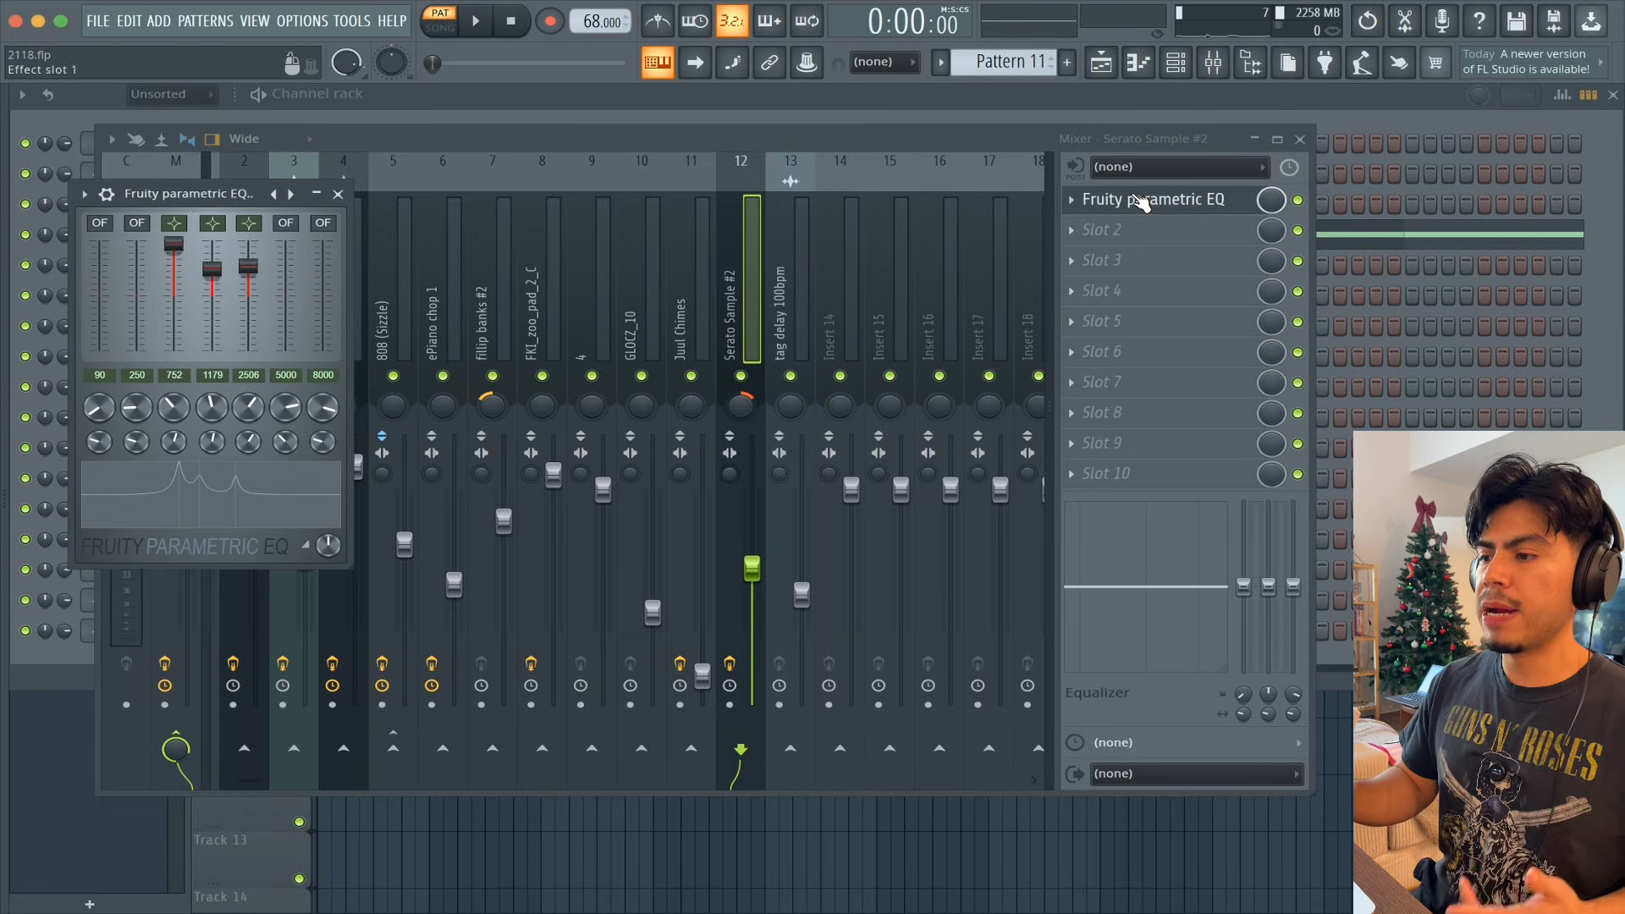
left_click_drag(203, 193, 254, 194)
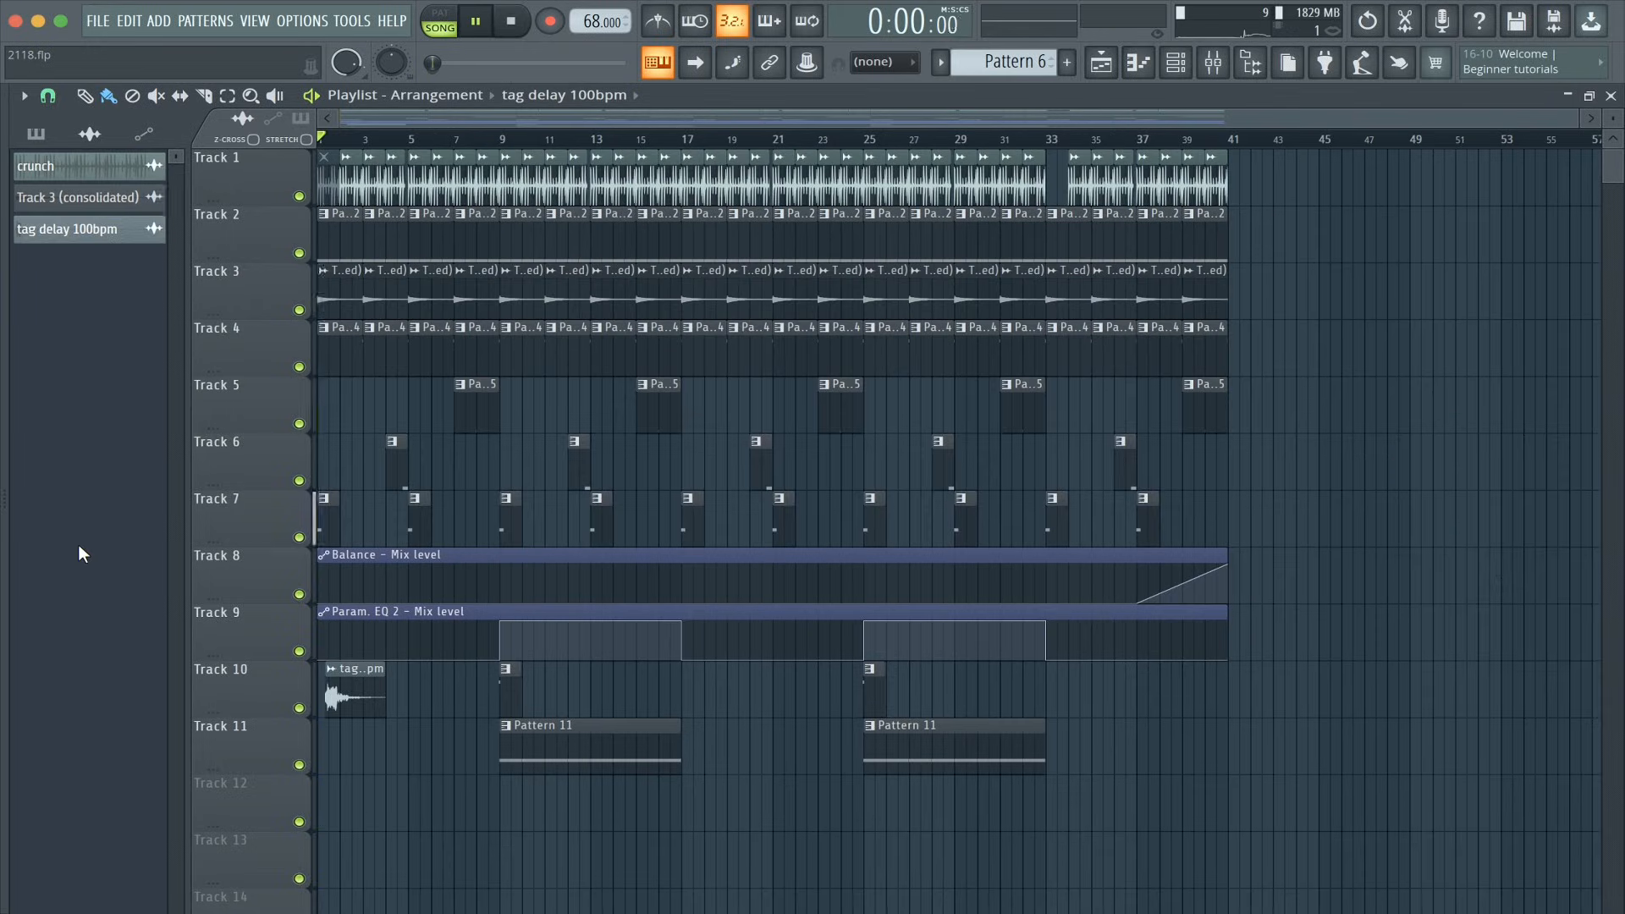
- Play the full beat arrangement from the start
key("space")
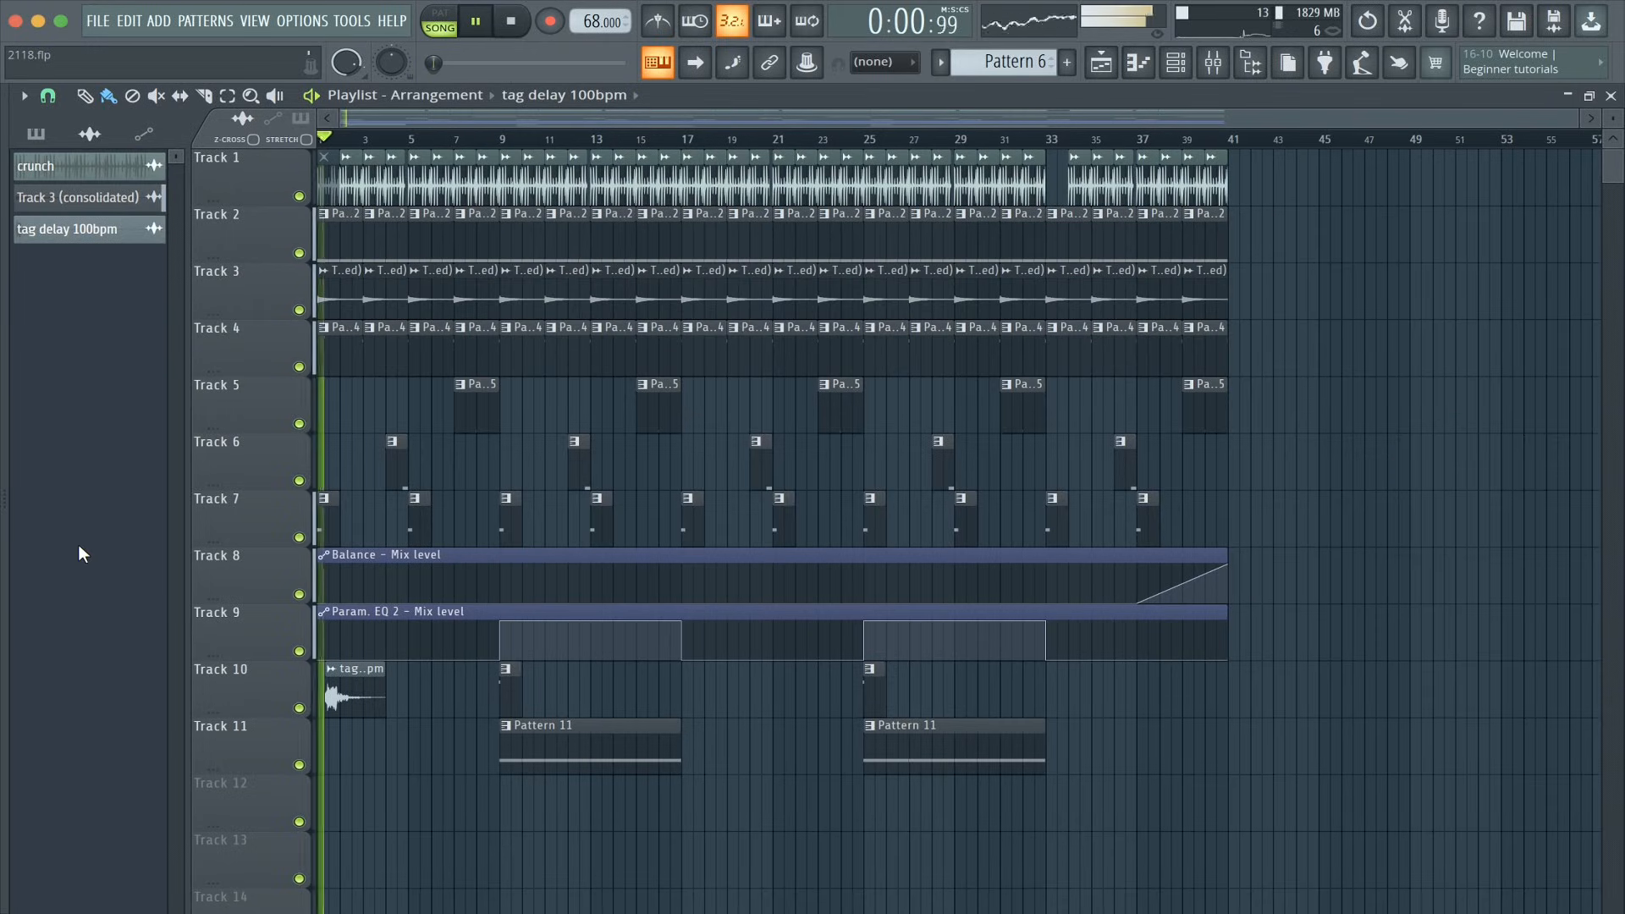